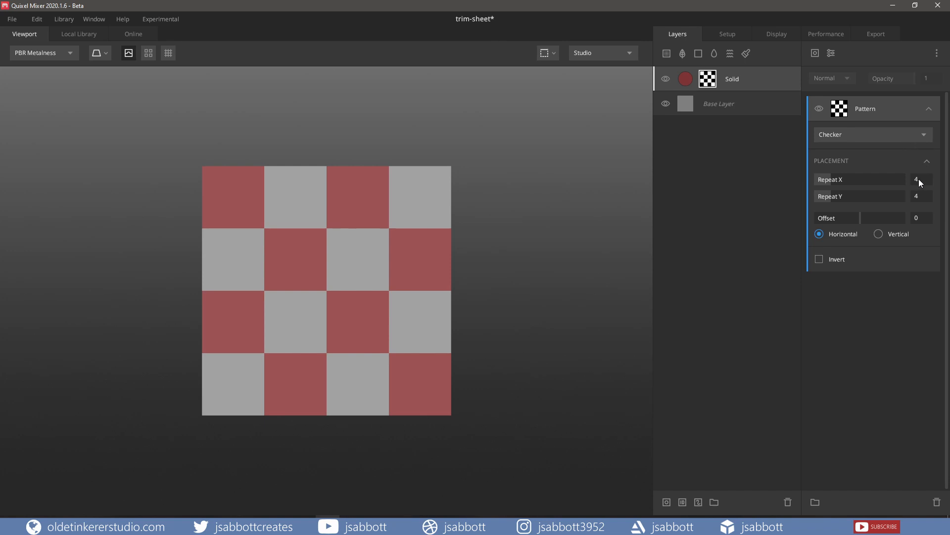
Set the red layer's checker mask to a horizontal repeat of 1 and invert the pattern.
text(1)
key(Return)
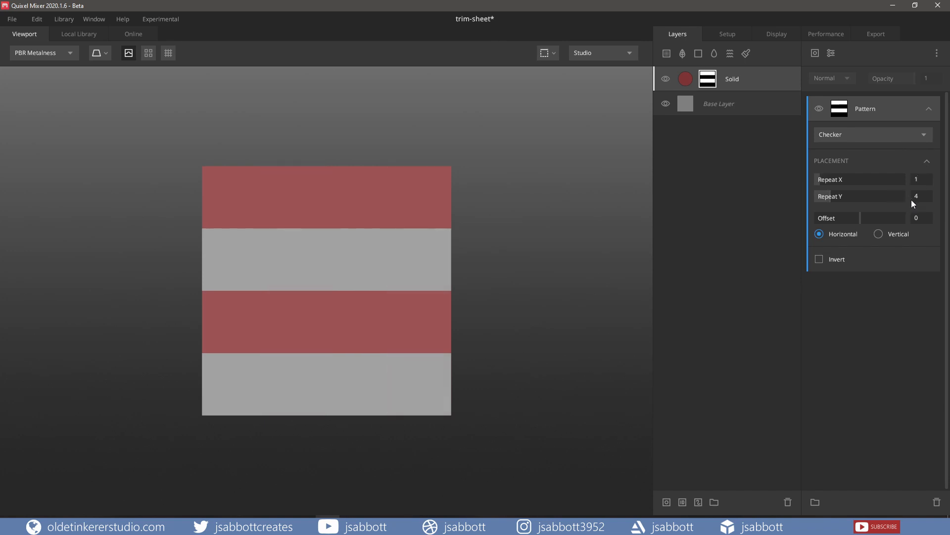
click(820, 259)
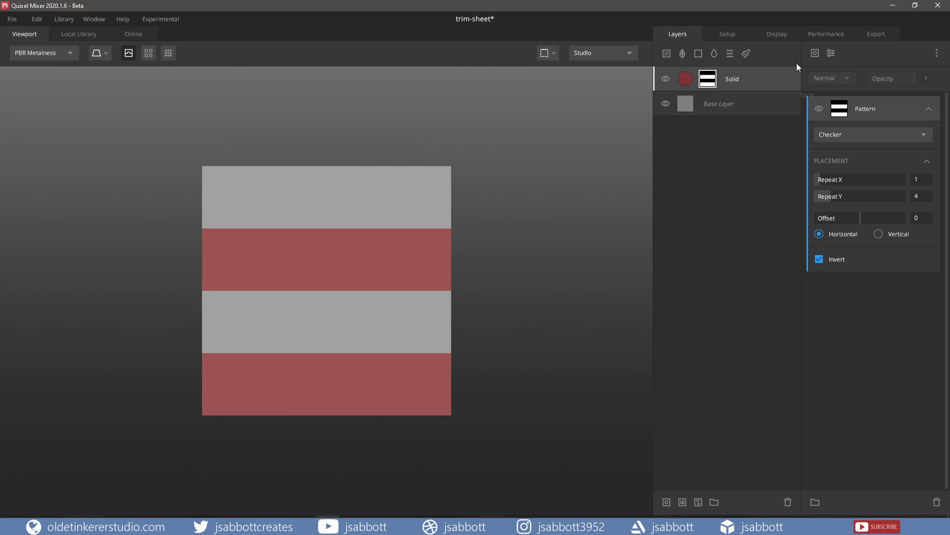
Add a second checker pattern to the red layer's mask and set its blend mode to Subtract.
click(814, 53)
mouse_move(835, 110)
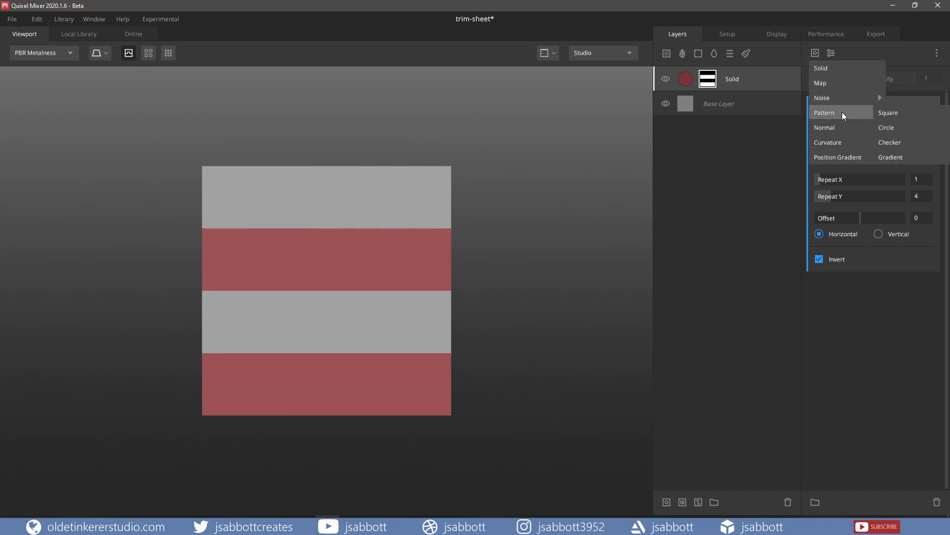
click(897, 141)
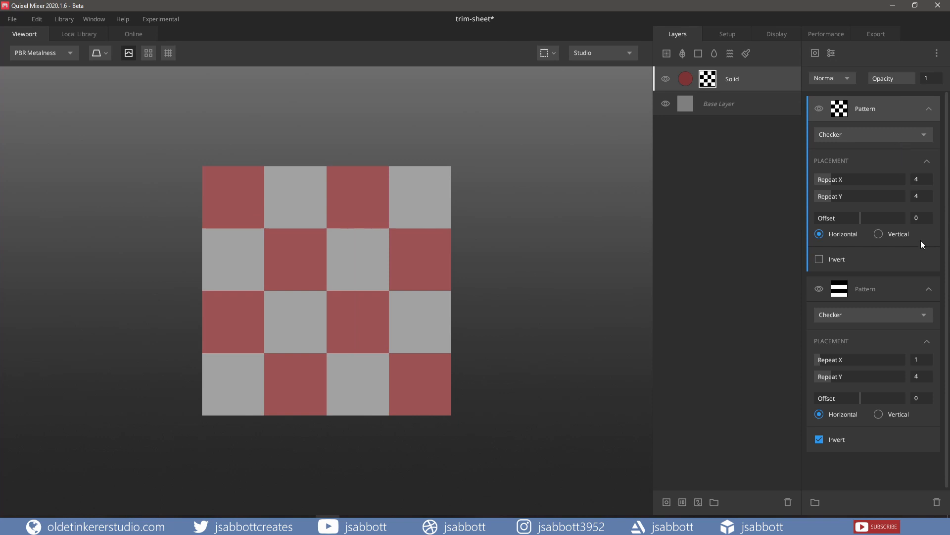
click(929, 289)
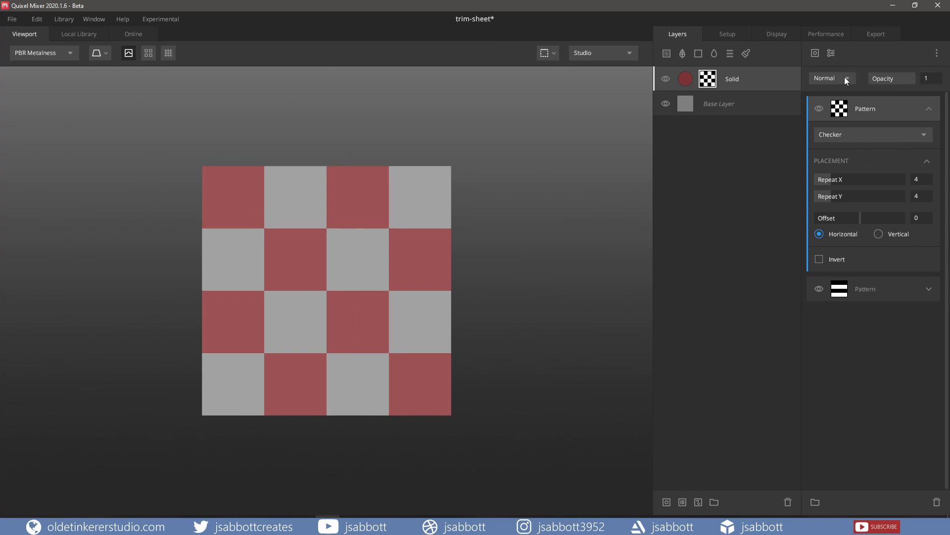
click(829, 78)
click(839, 123)
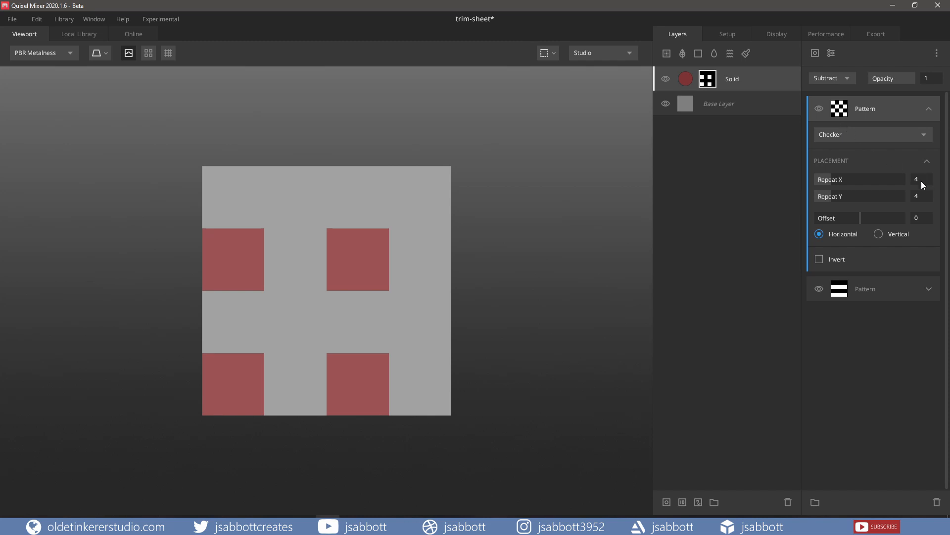
Set the subtracting checker pattern's Repeat X to 1 and Repeat Y to 2.
text(1)
key(Return)
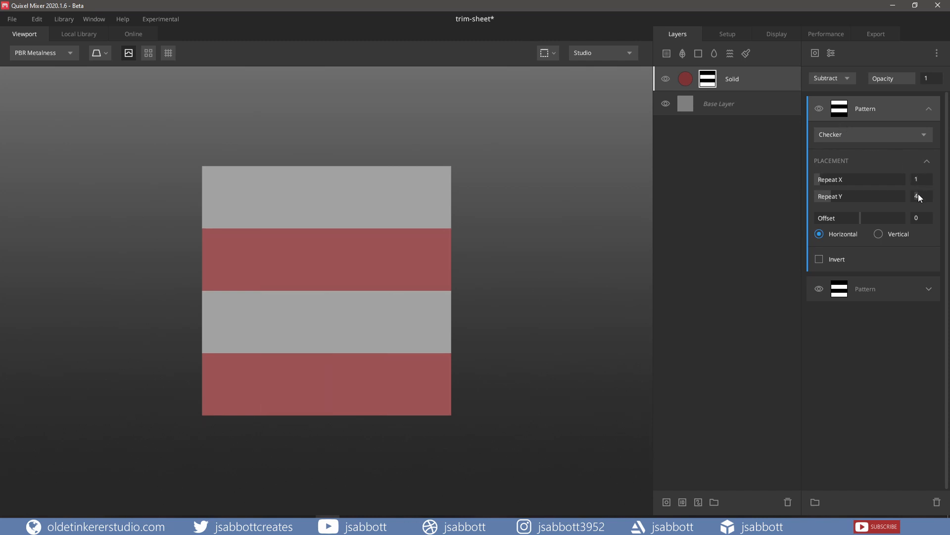
key(Return)
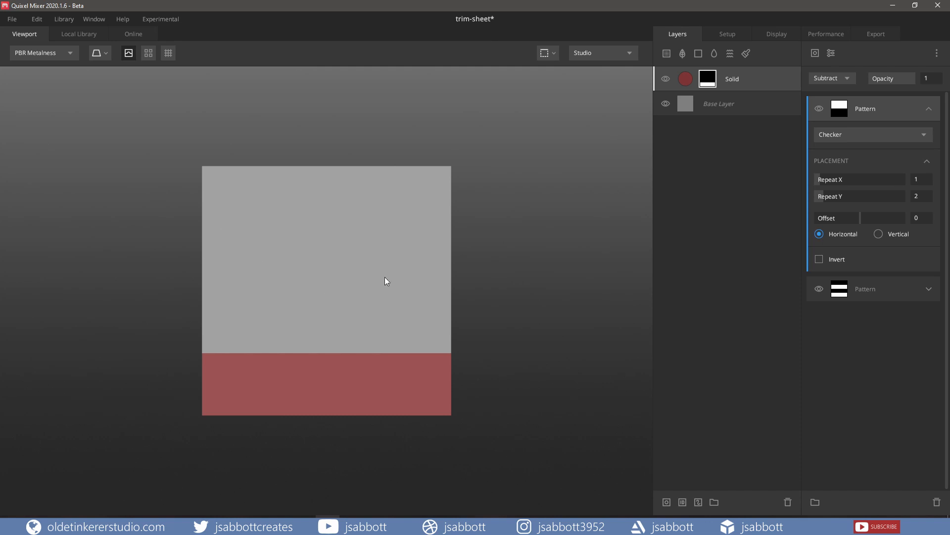
Duplicate the red solid layer and change the copy's albedo to a dark yellow with a hue of 51.
right_click(760, 79)
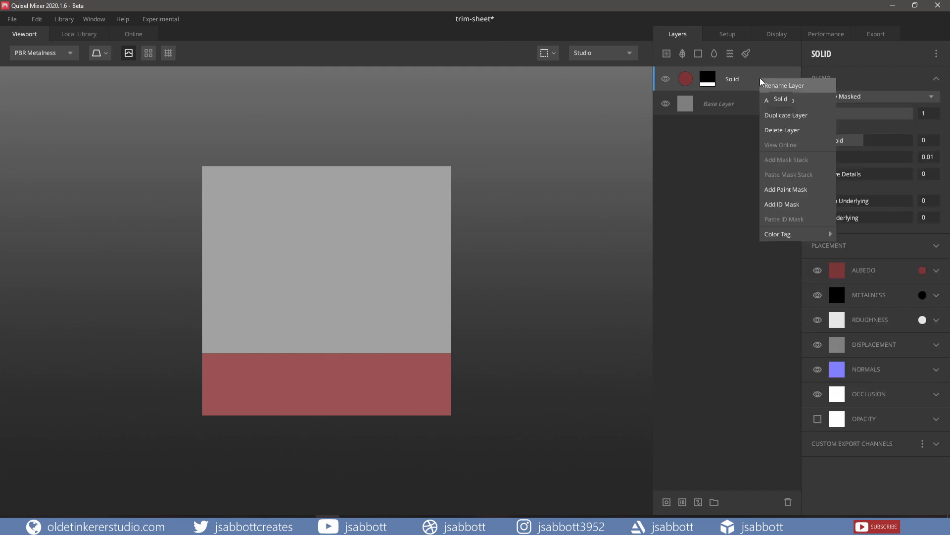
click(779, 119)
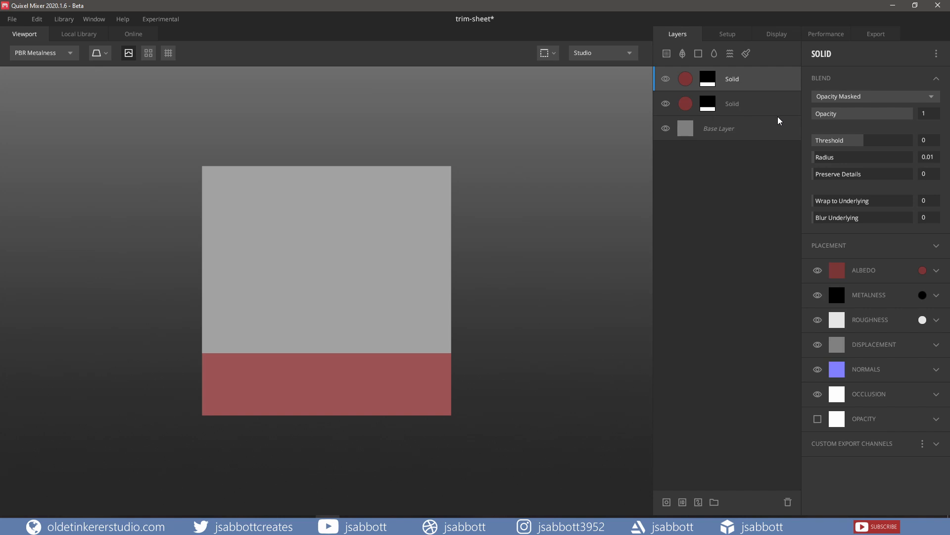
click(922, 270)
drag(484, 333, 483, 318)
click(595, 363)
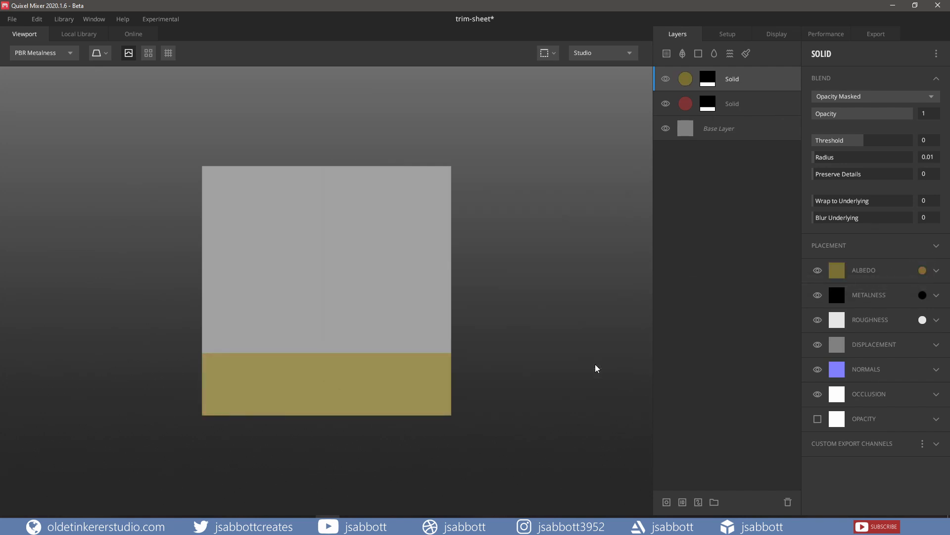
Turn off inversion for the lower checker pattern in the yellow layer's mask.
click(708, 79)
click(929, 139)
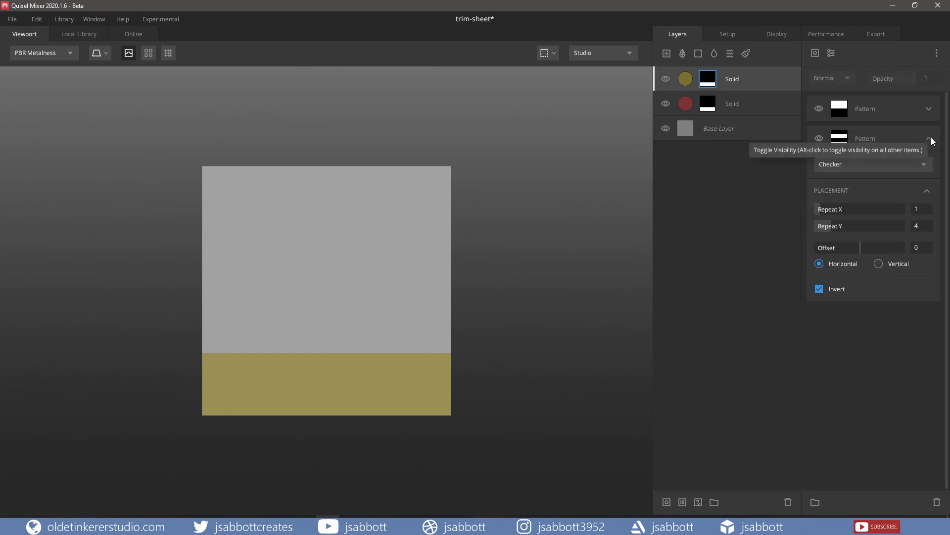
click(819, 289)
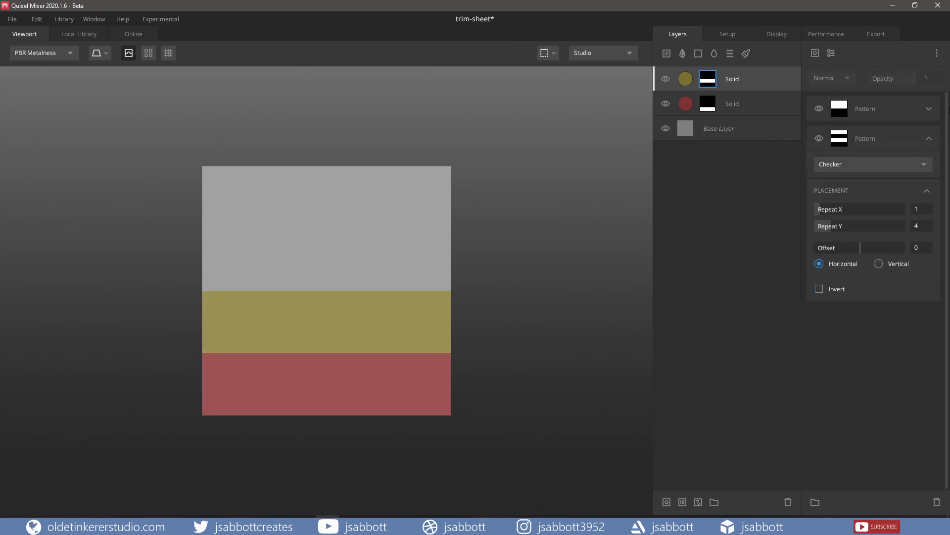
click(928, 138)
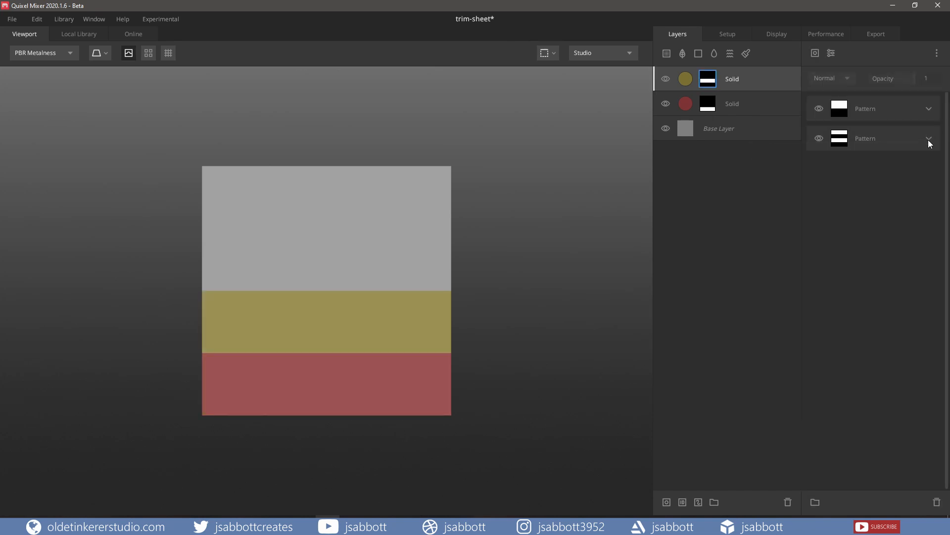
Duplicate the yellow solid layer and change the copy's albedo to green with a hue of 103.
right_click(756, 77)
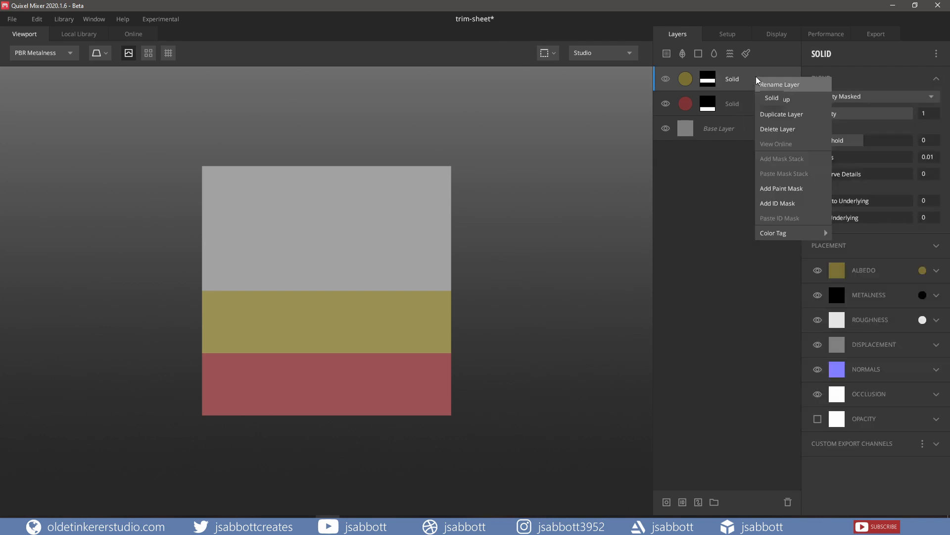
click(786, 114)
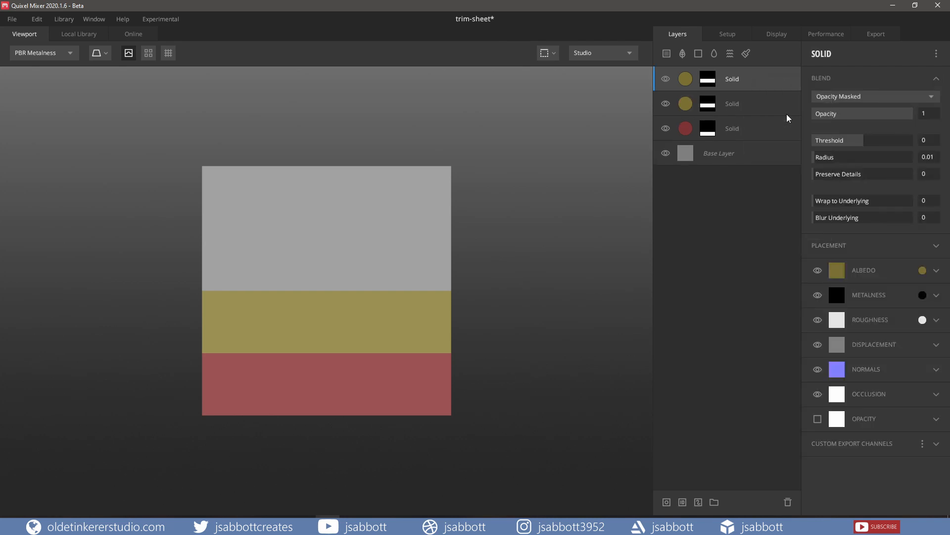
click(922, 270)
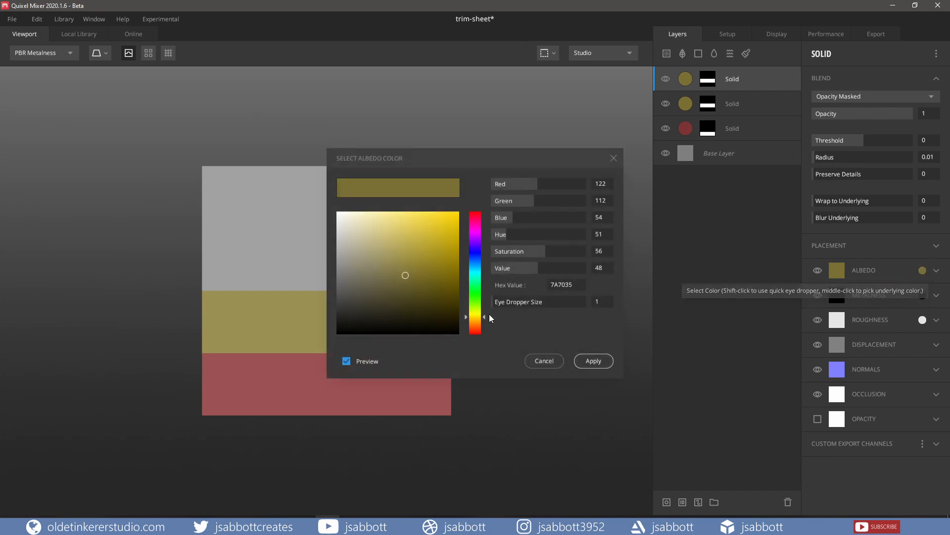
drag(482, 318, 480, 303)
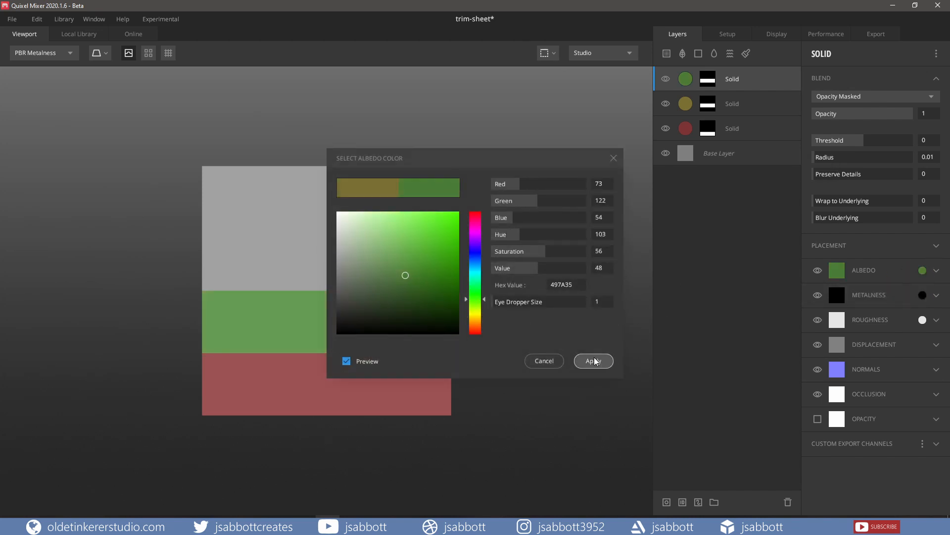
click(592, 361)
Invert both checker patterns in the green layer's mask.
click(710, 81)
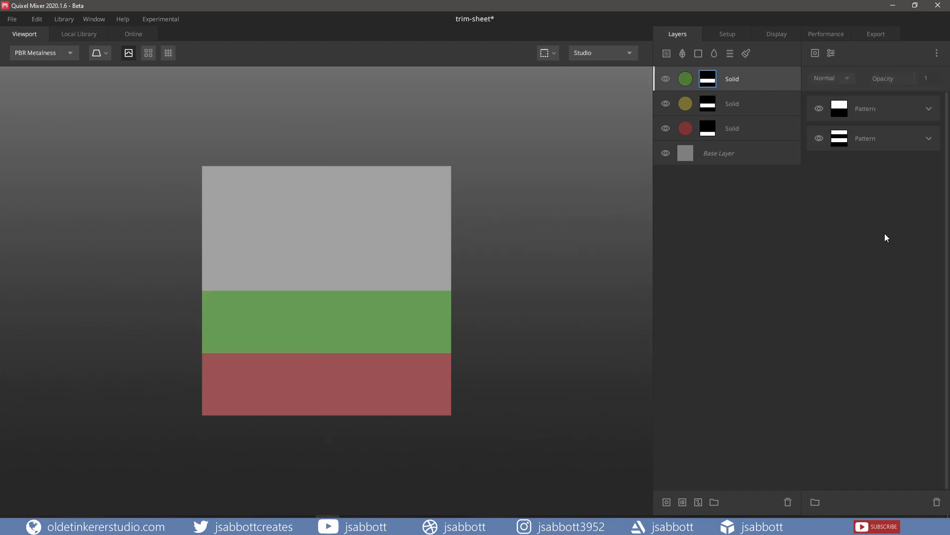
click(929, 110)
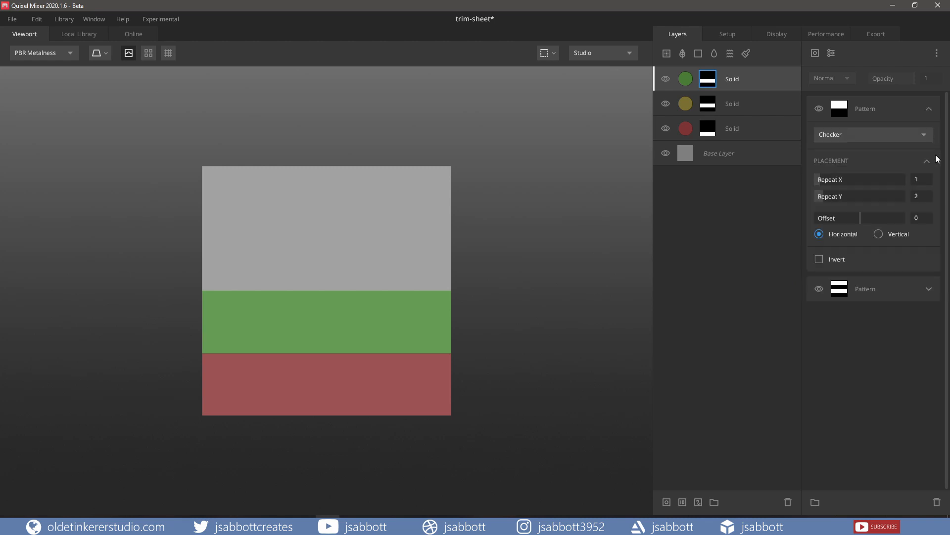
click(929, 289)
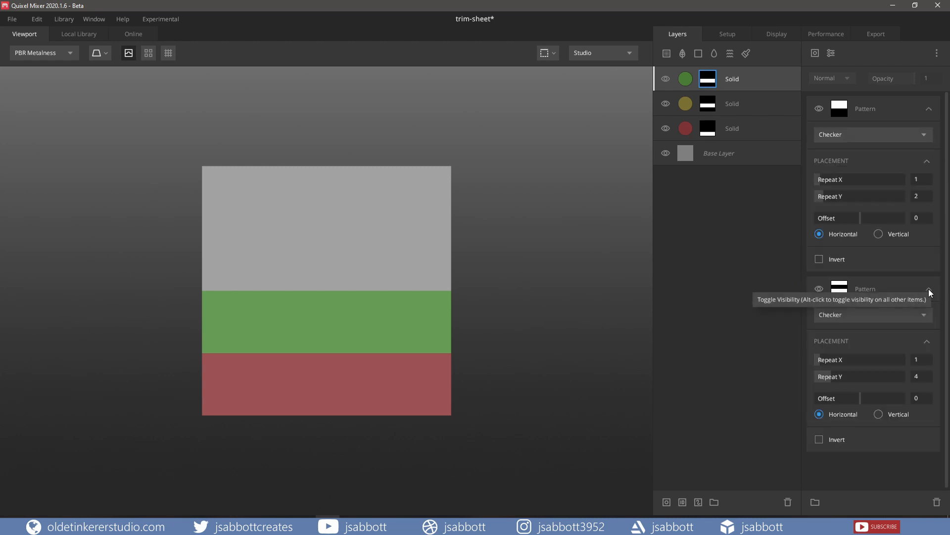
click(820, 438)
click(817, 260)
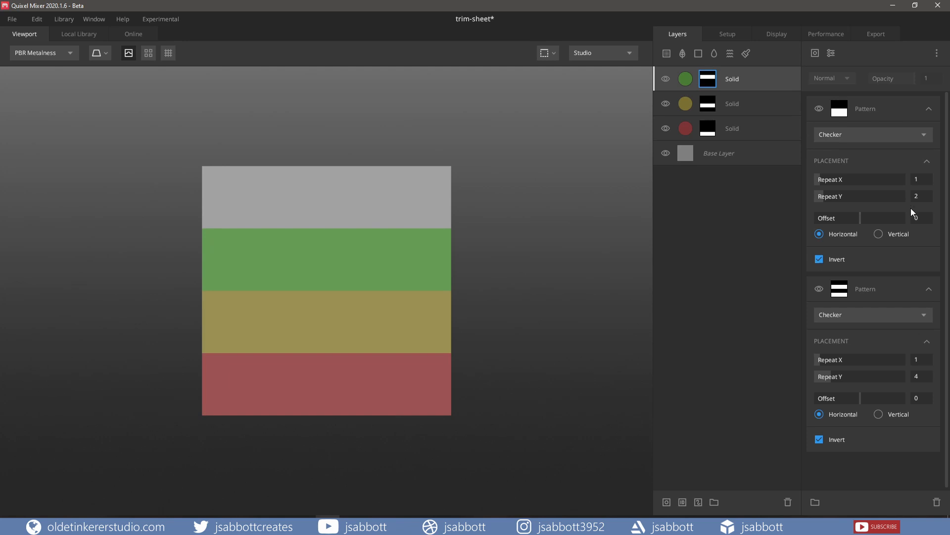
Duplicate the green solid layer and change the copy's albedo to teal.
right_click(752, 75)
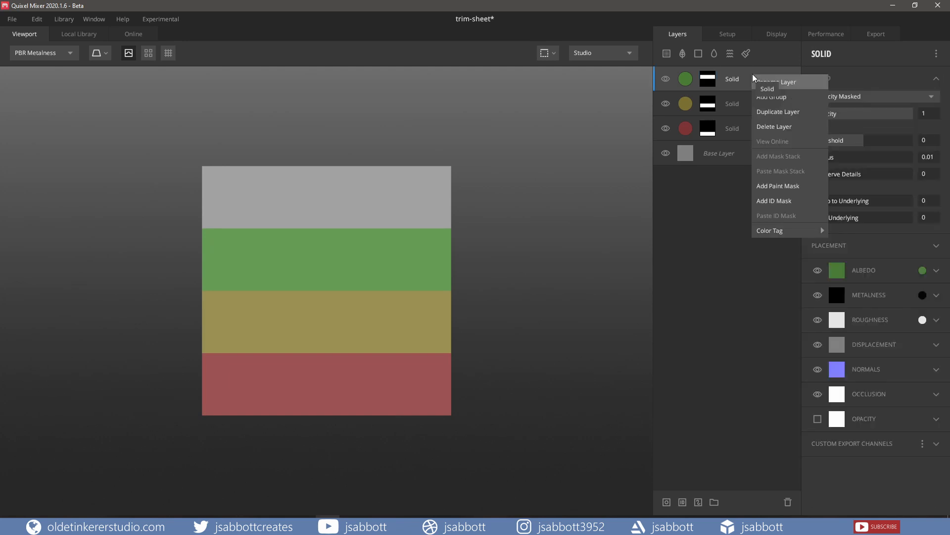
click(772, 111)
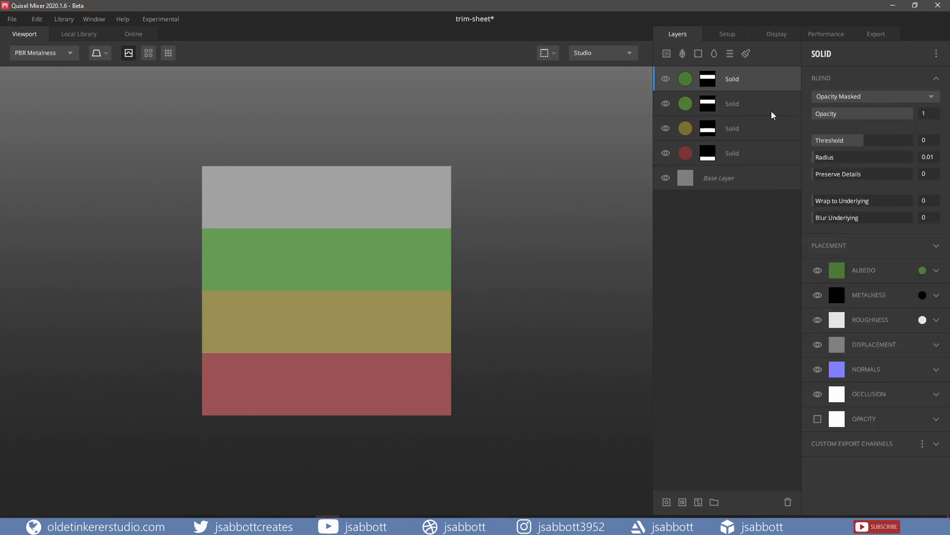
click(923, 270)
drag(486, 300, 484, 275)
click(593, 360)
Turn off inversion for the four-row checker pattern in the teal layer's mask.
click(708, 79)
click(929, 139)
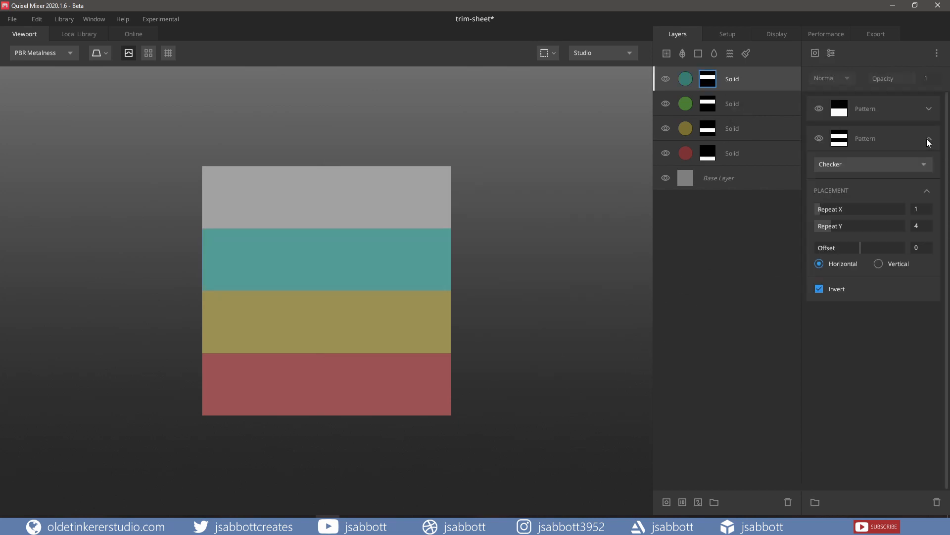
click(819, 289)
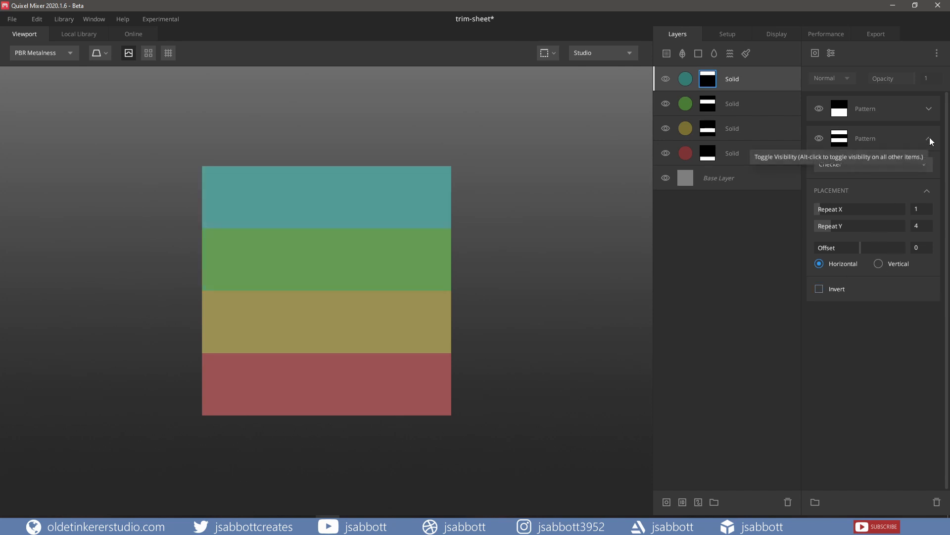
click(929, 138)
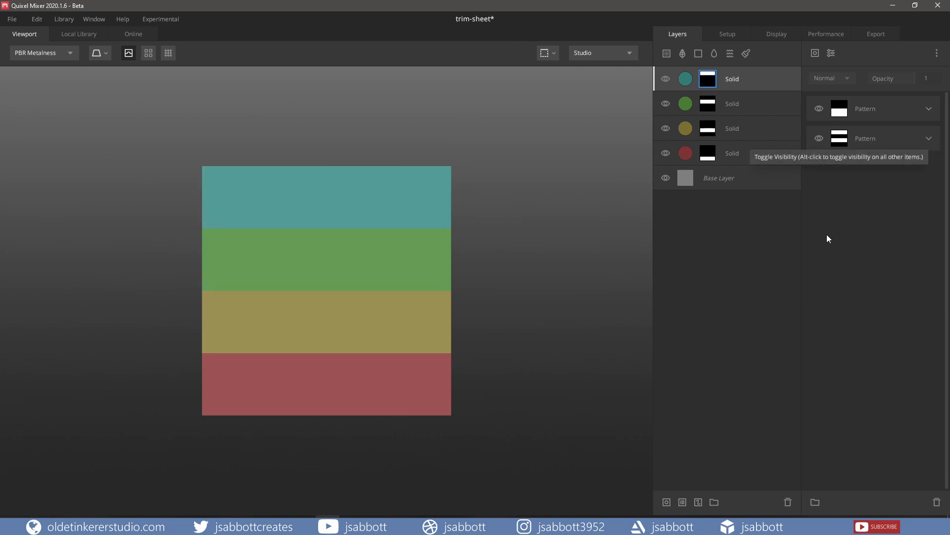
Add a third checker pattern above the others in the teal layer's mask, with Repeat X set to 1.
click(870, 105)
click(815, 53)
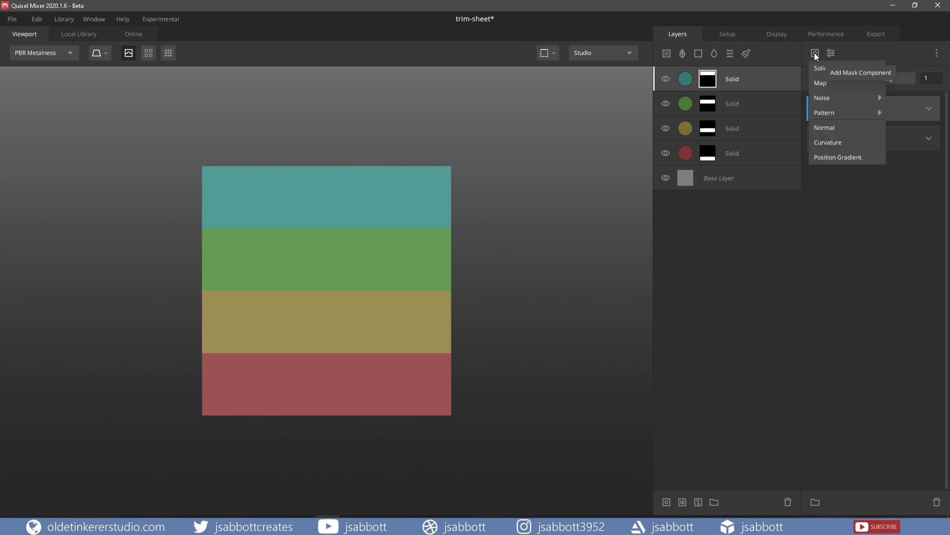
mouse_move(831, 113)
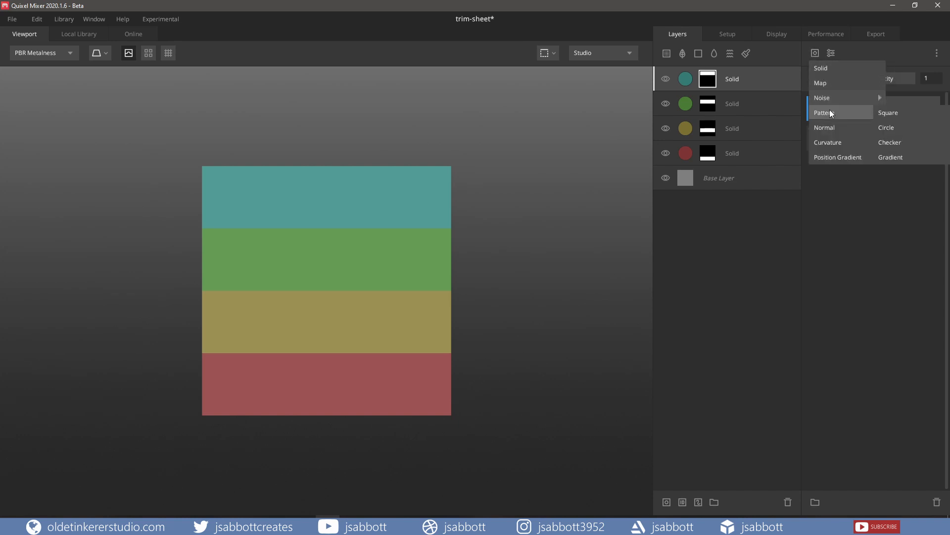
click(896, 141)
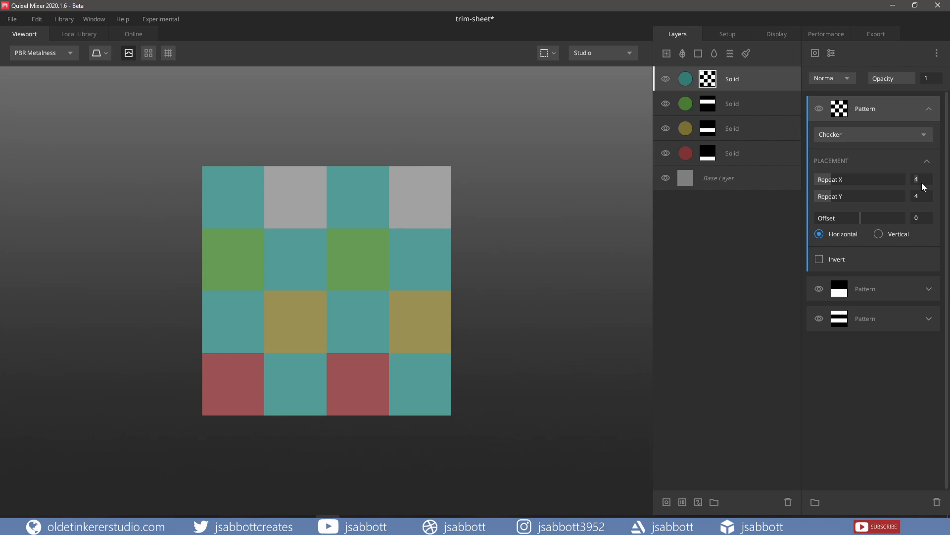
text(1)
key(Return)
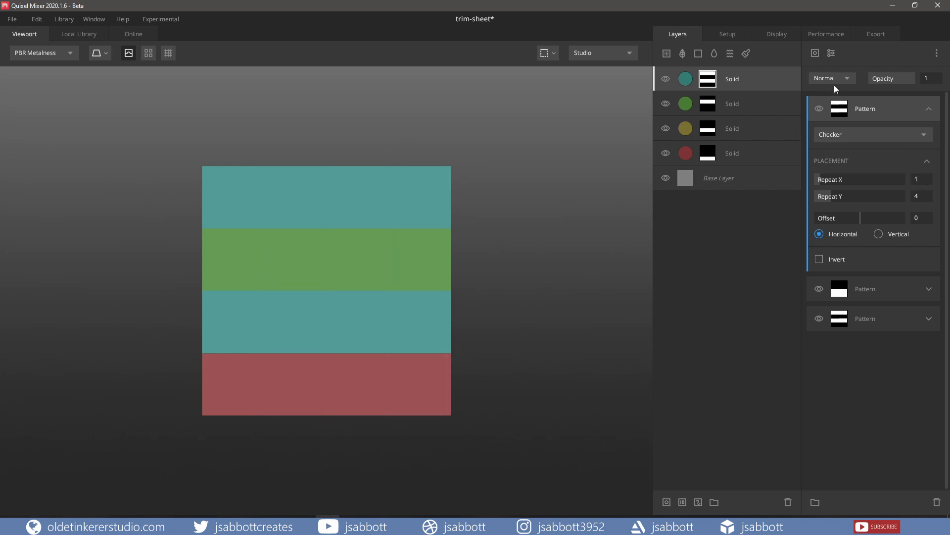
Set the teal layer's new checker pattern to Subtract blending and invert it.
click(831, 78)
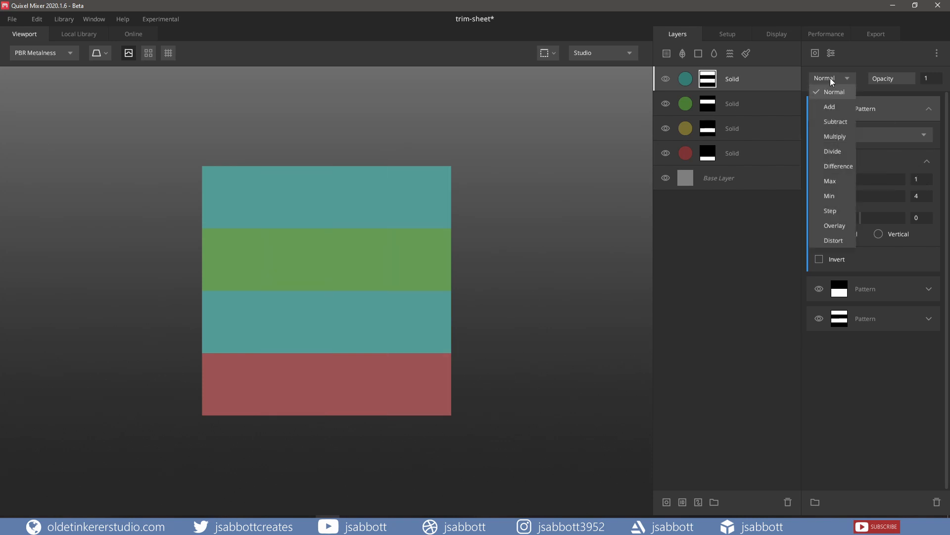
click(834, 122)
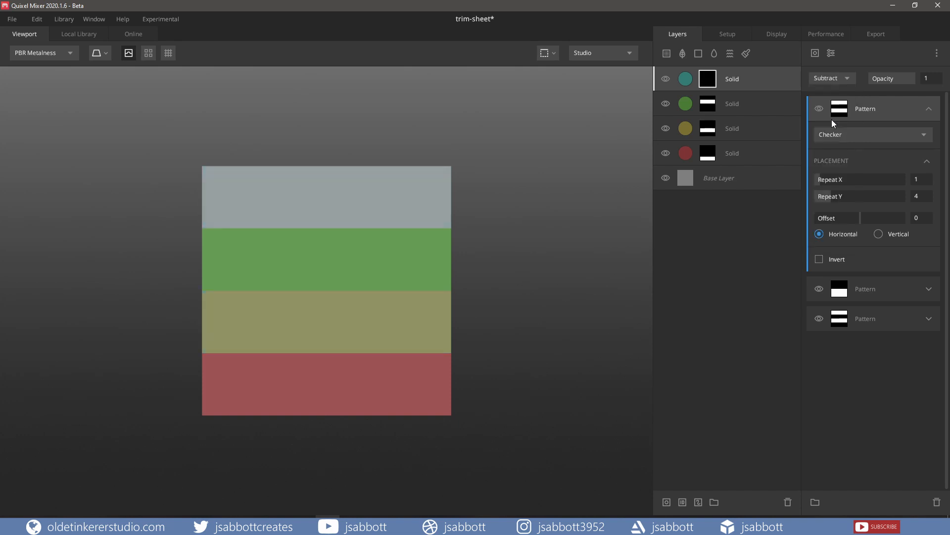
click(819, 259)
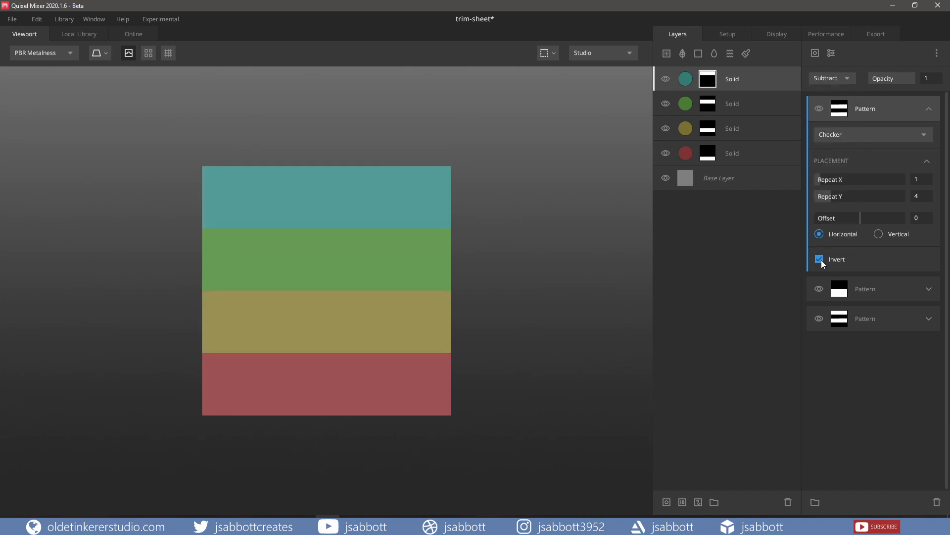
click(929, 109)
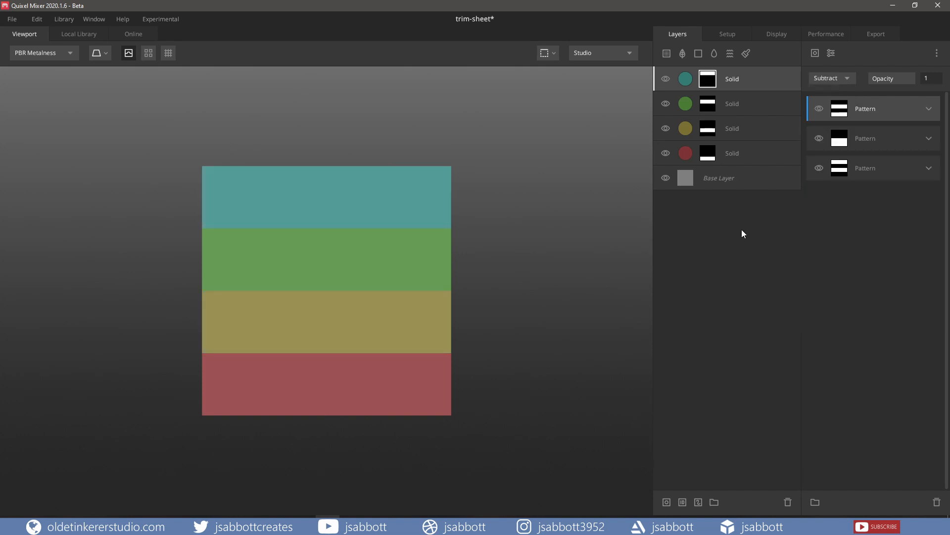
Add the Wooden Planks 2X2 M surface from the local library directly above the red solid layer.
click(744, 155)
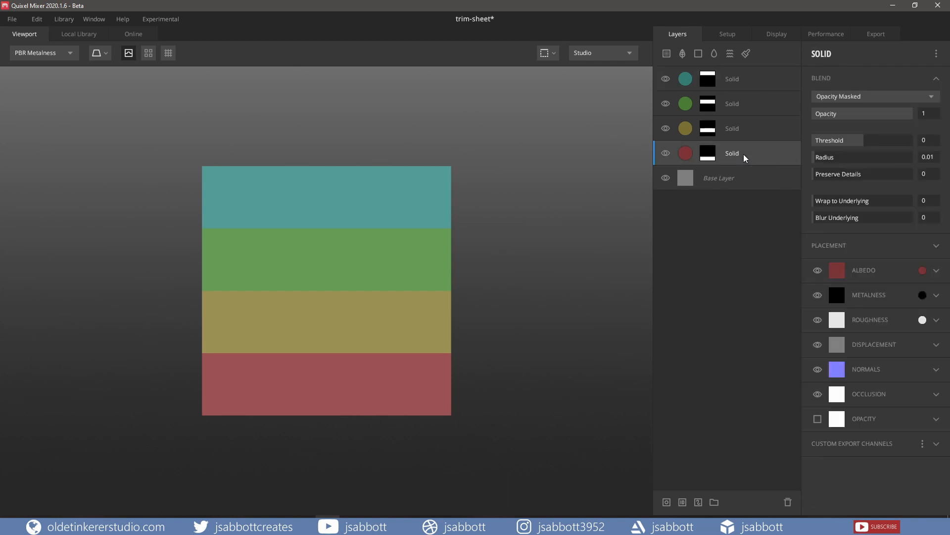
click(72, 37)
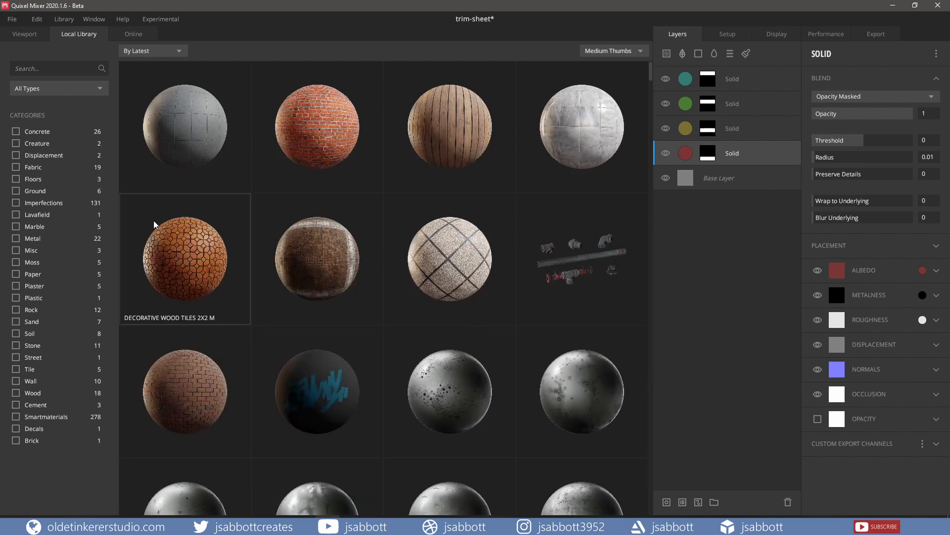
click(446, 131)
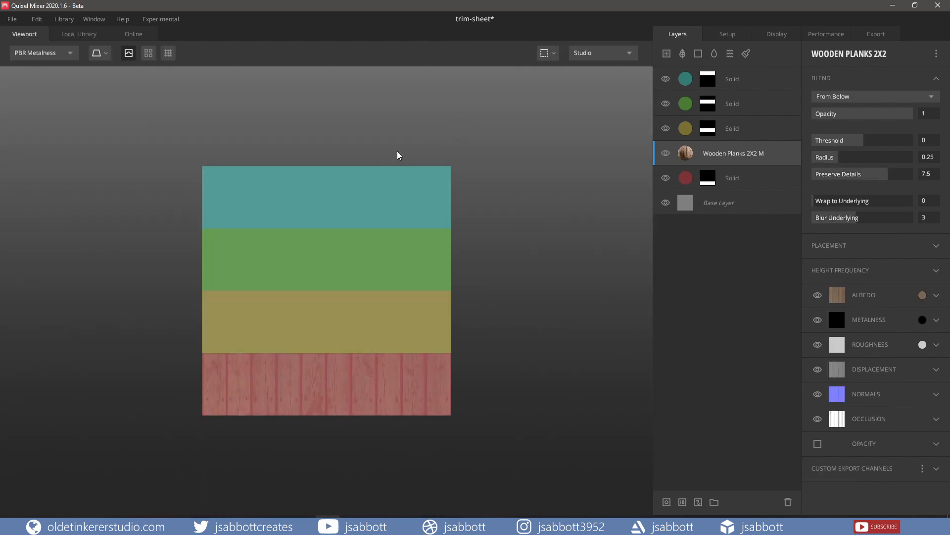
Clip the Wooden Planks layer to the red solid and set its blend mode to Opacity Masked.
alt+click(756, 164)
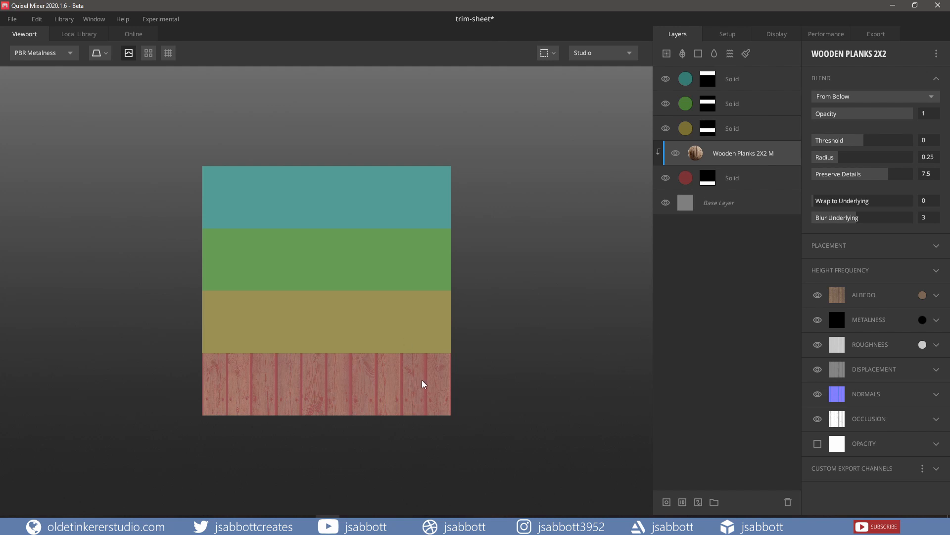
click(833, 96)
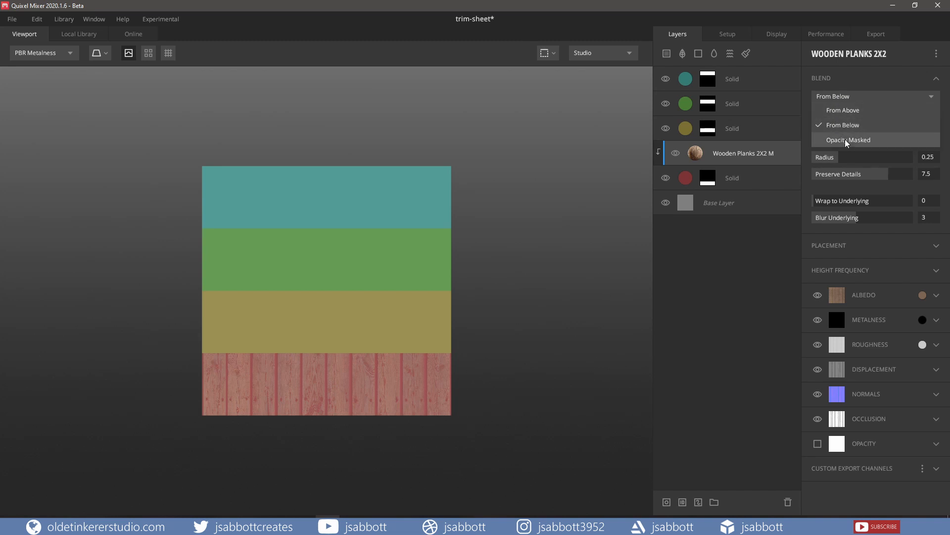
click(846, 141)
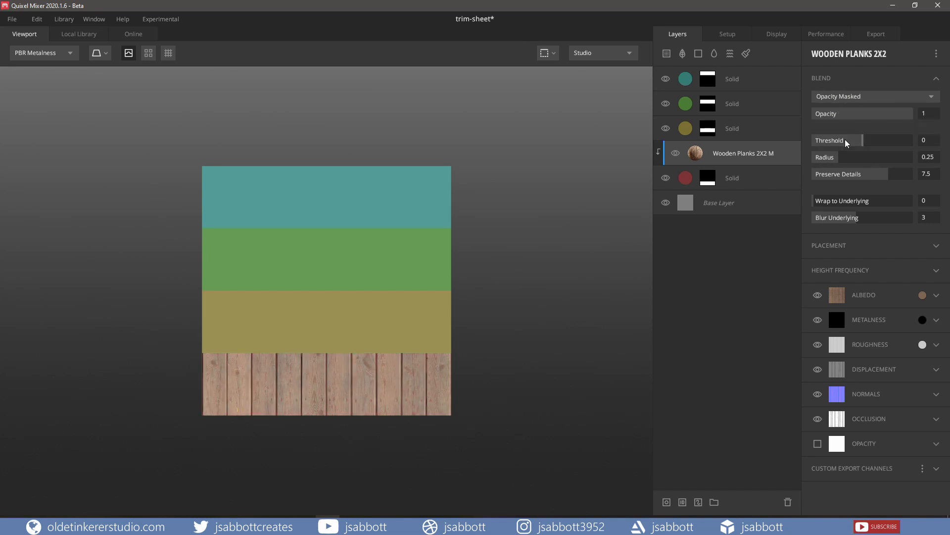
Add the Red Brick Facade 2X2 M surface from the local library directly above the yellow solid layer.
click(742, 130)
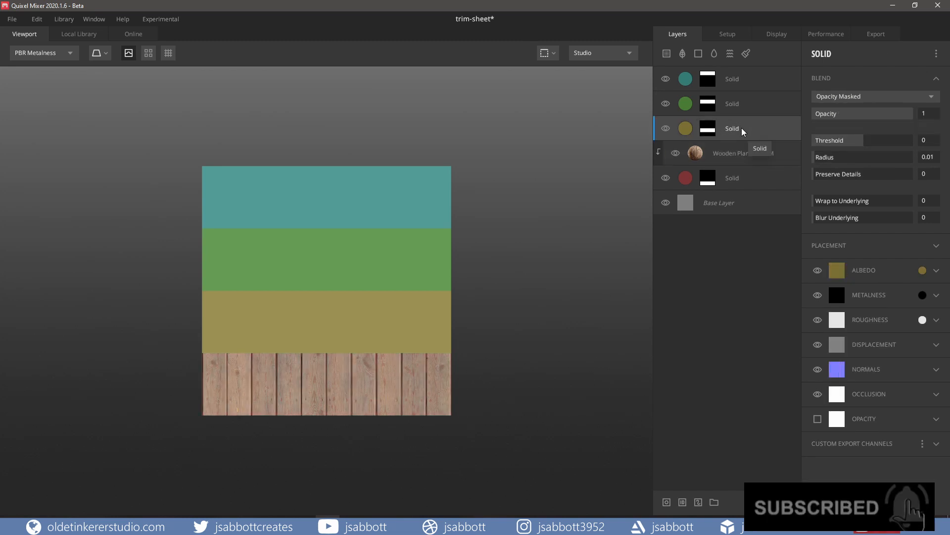
click(80, 35)
click(332, 112)
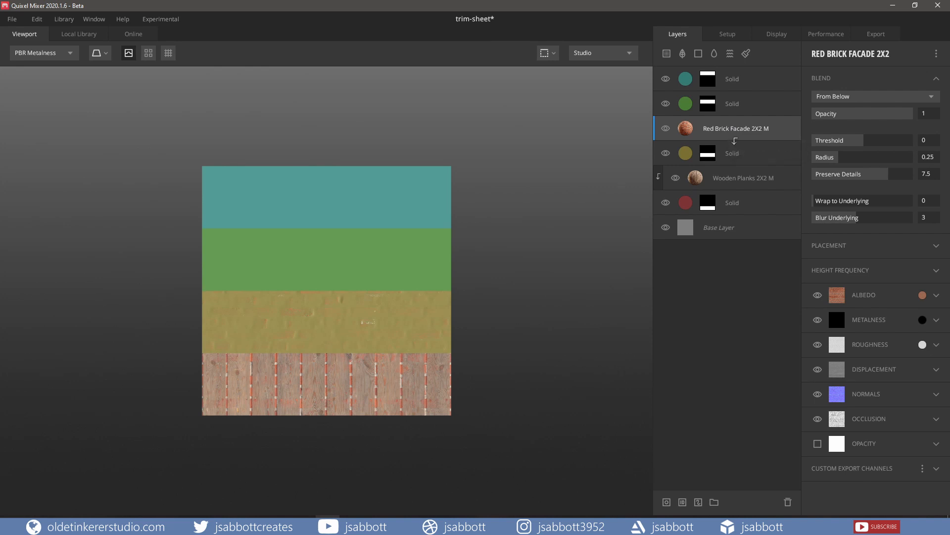
Clip the Red Brick Facade layer to the yellow solid and set its blend mode to Opacity Masked.
alt+click(735, 139)
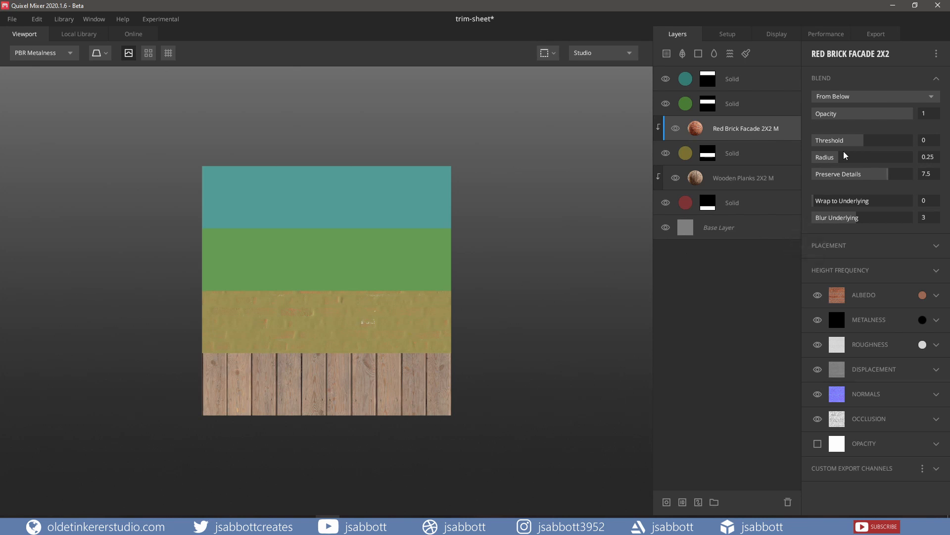
click(853, 98)
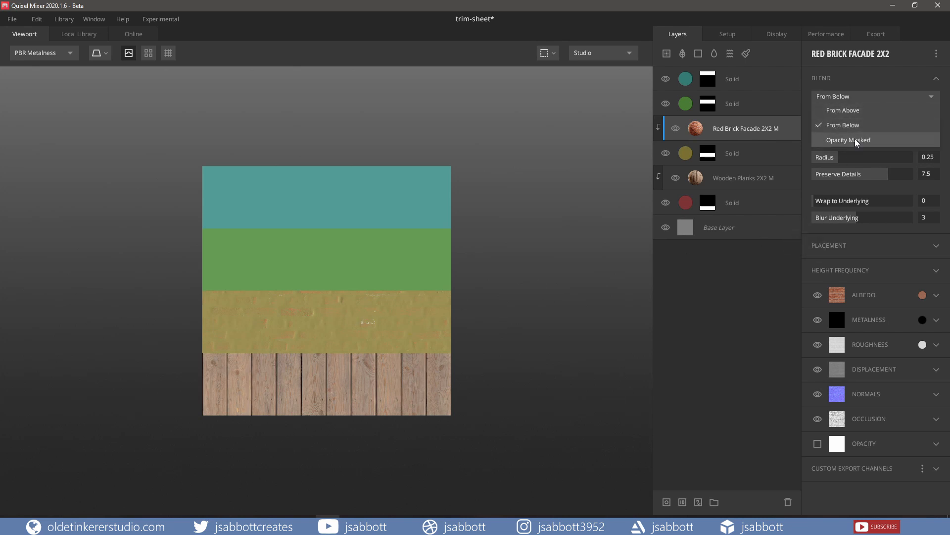
click(855, 140)
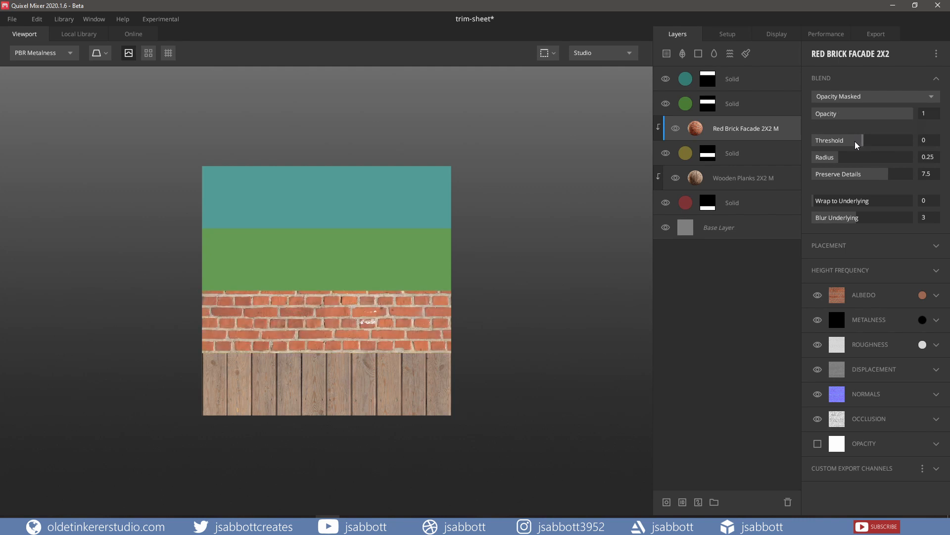
Add the Stone Tiles 2X2 M surface from the local library directly above the green solid layer.
click(755, 103)
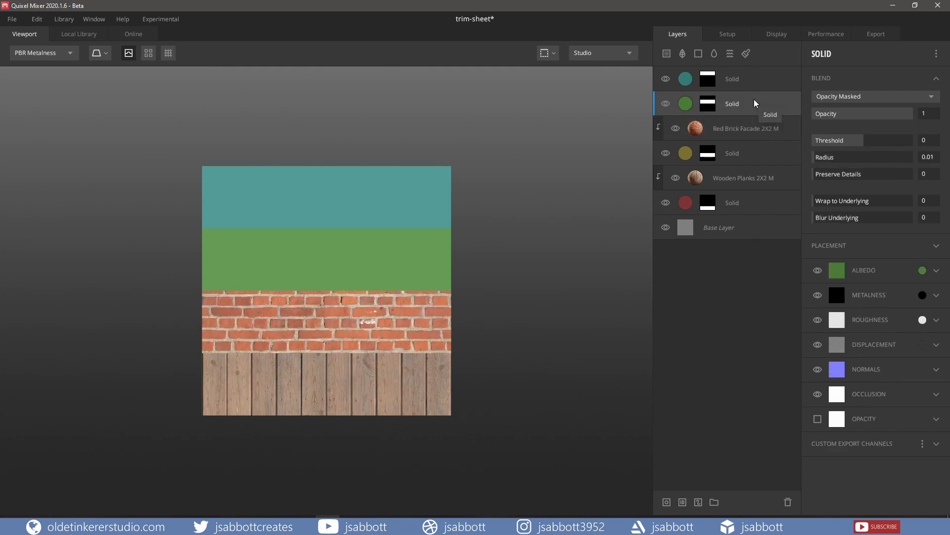
click(79, 35)
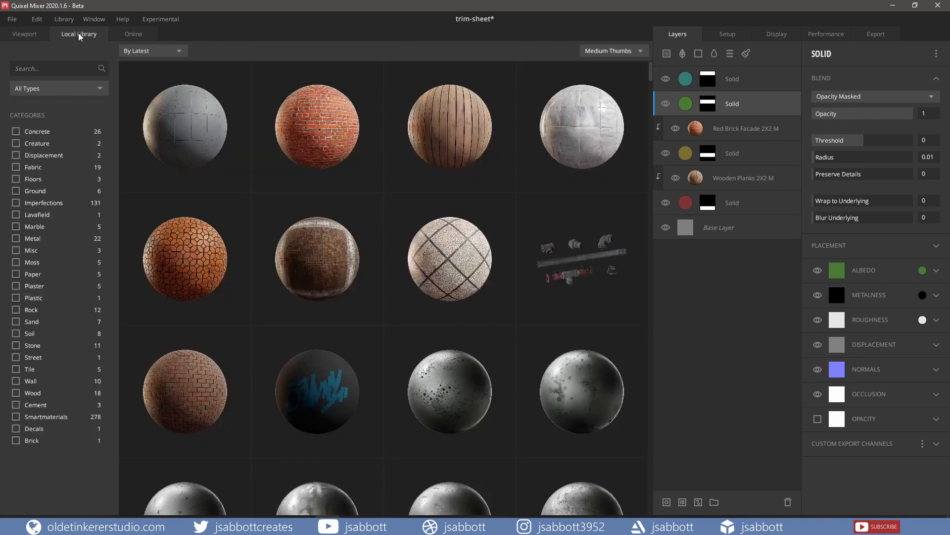
click(165, 110)
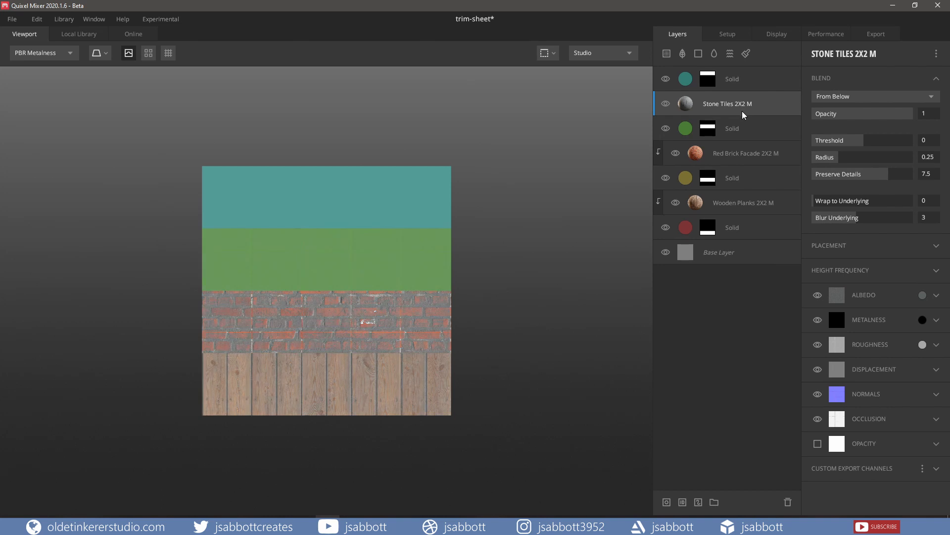
Clip the Stone Tiles layer to the green solid and set its blend mode to Opacity Masked.
alt+click(745, 115)
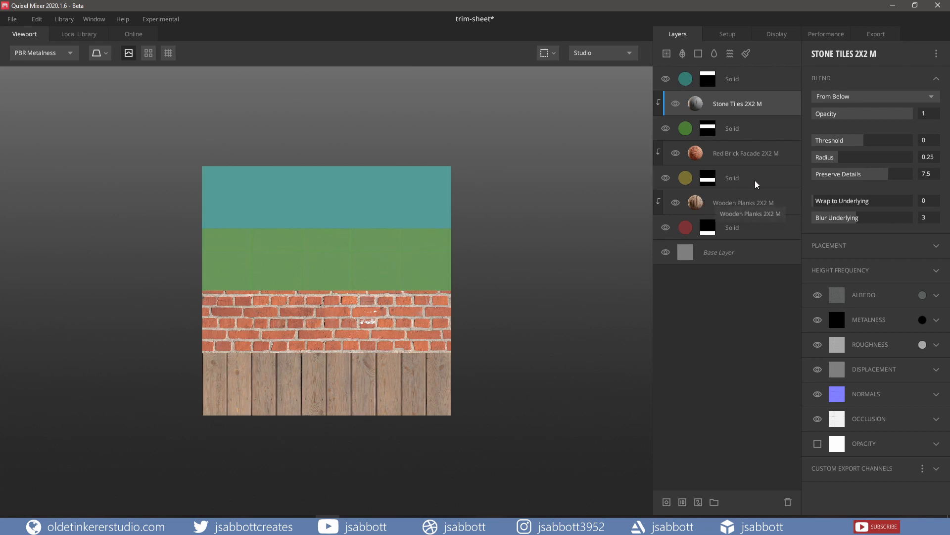
click(838, 97)
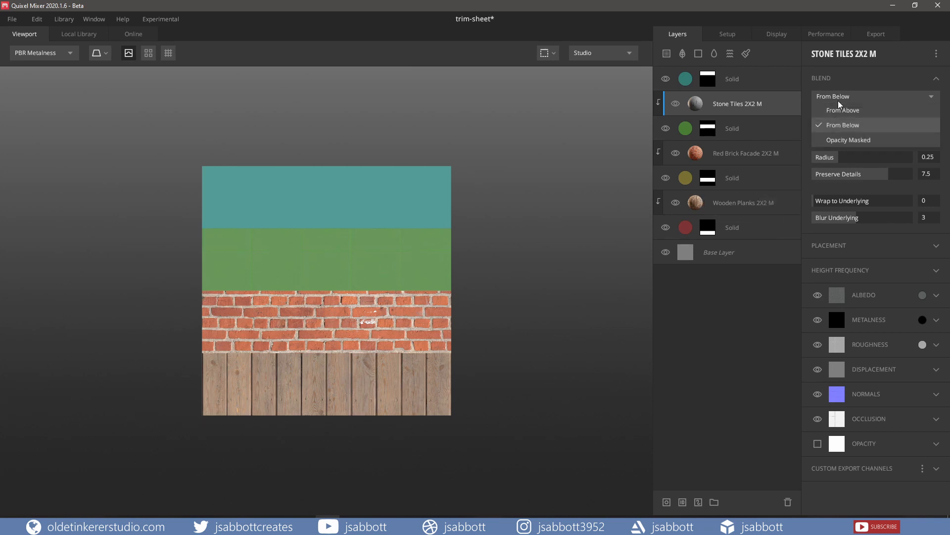
click(845, 141)
Shift the Stone Tiles texture vertically with a small negative Offset Y in its placement settings.
click(935, 247)
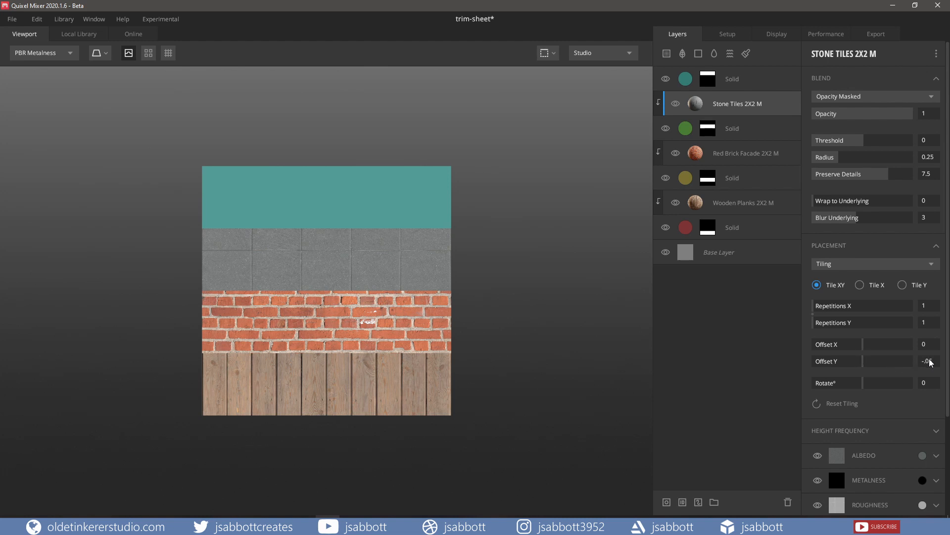
key(Return)
click(936, 245)
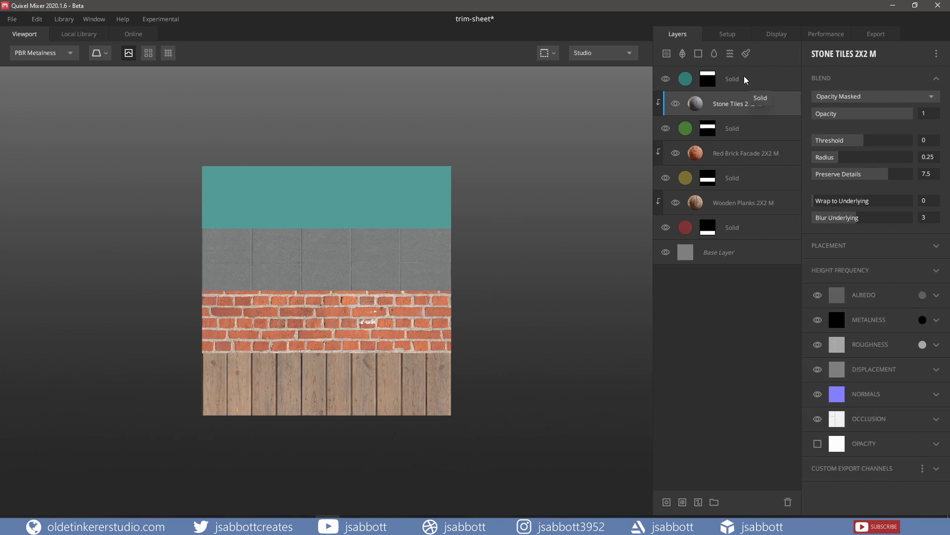
Add the dark Fabric Plain surface from the library's Fabric category directly above the teal solid layer.
click(746, 79)
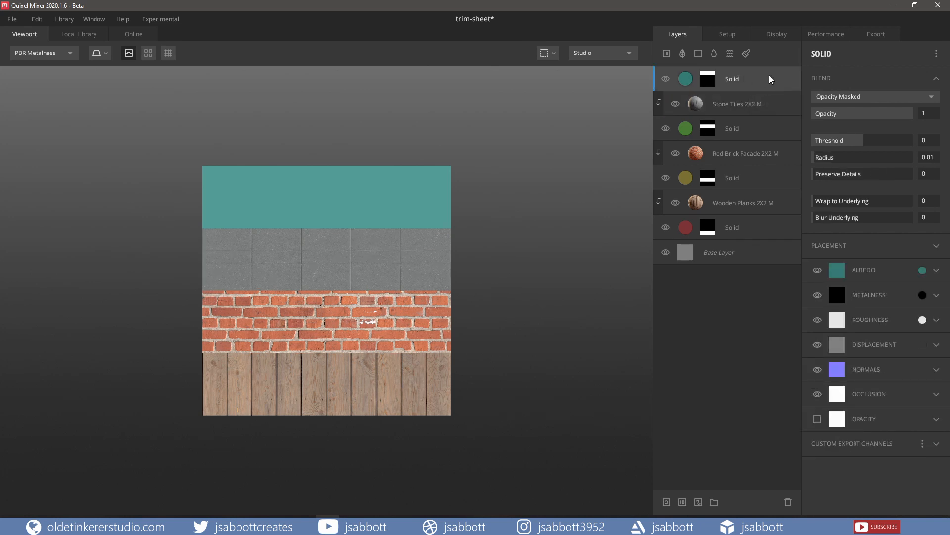
click(80, 34)
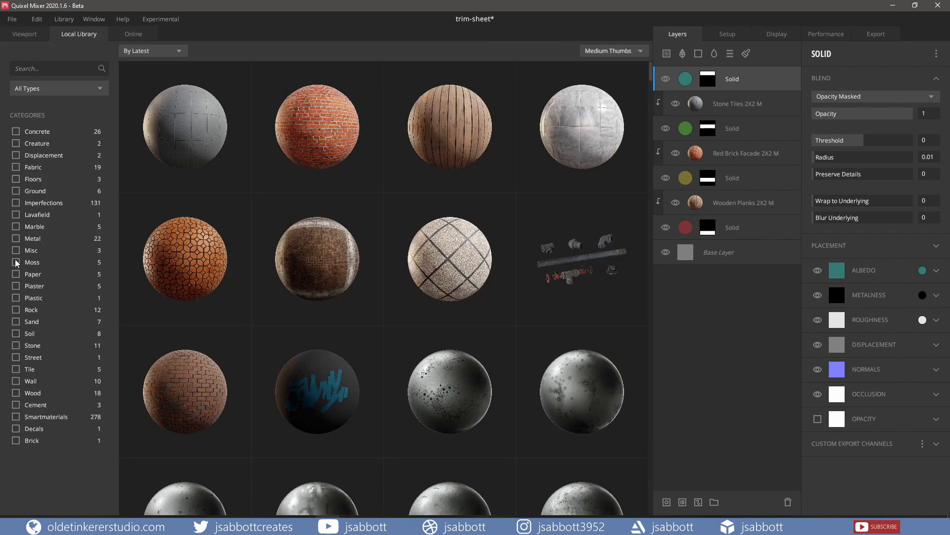
click(16, 167)
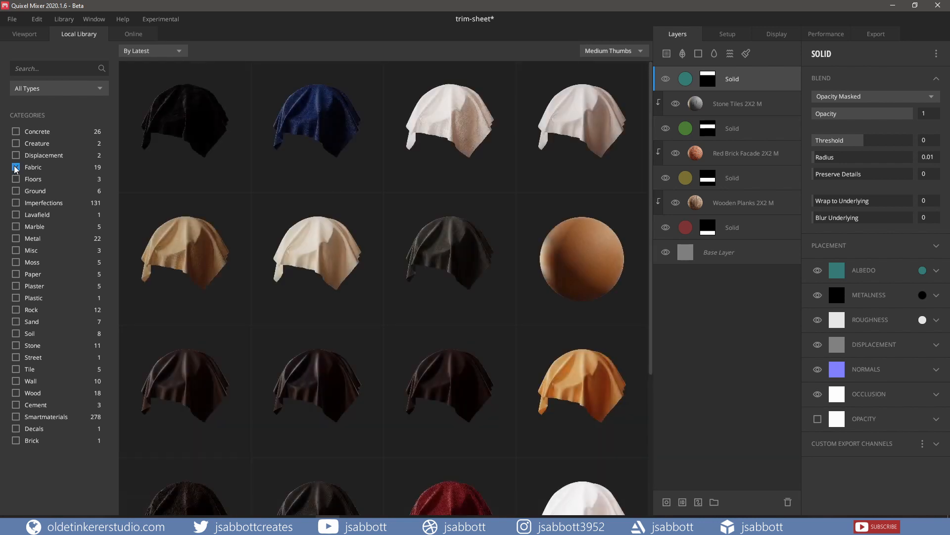
double_click(442, 263)
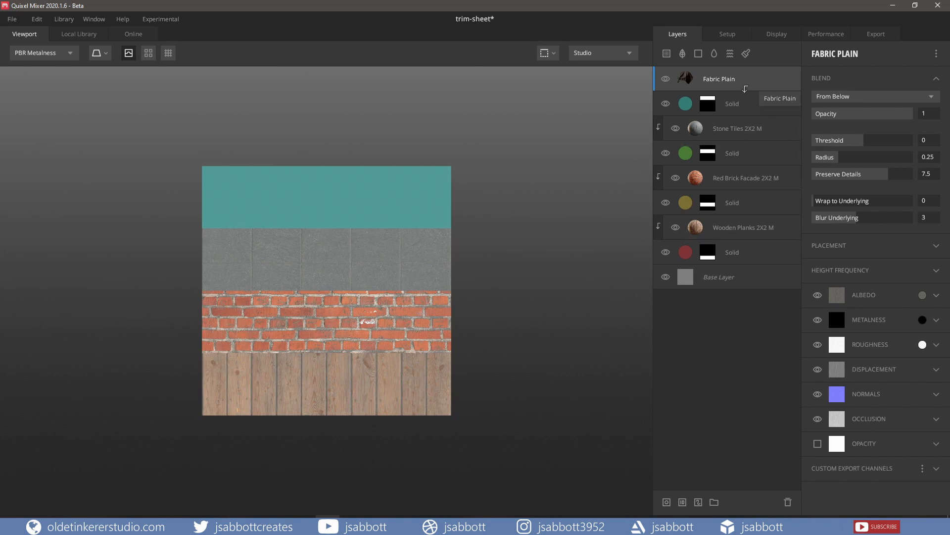
Clip the Fabric Plain layer to the teal solid and set its blend mode to Opacity Masked.
alt+click(742, 86)
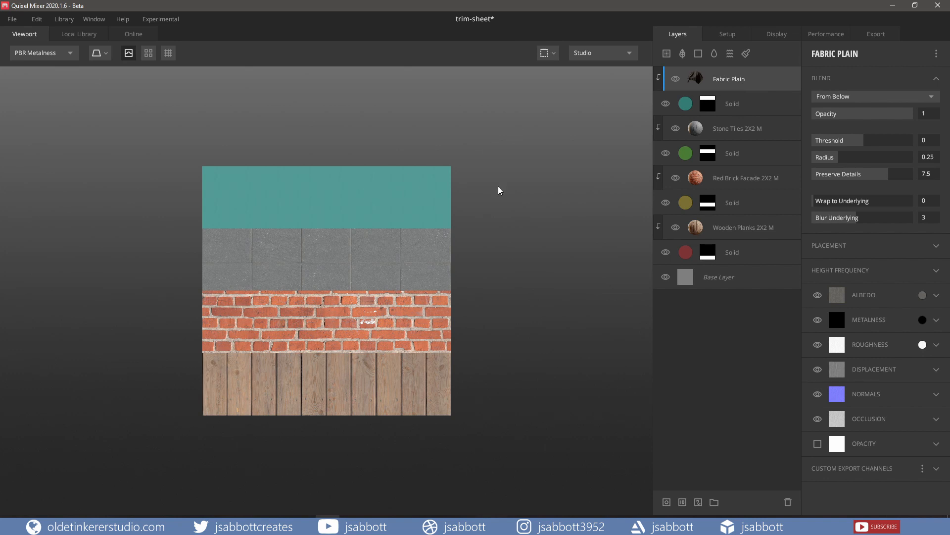
click(855, 98)
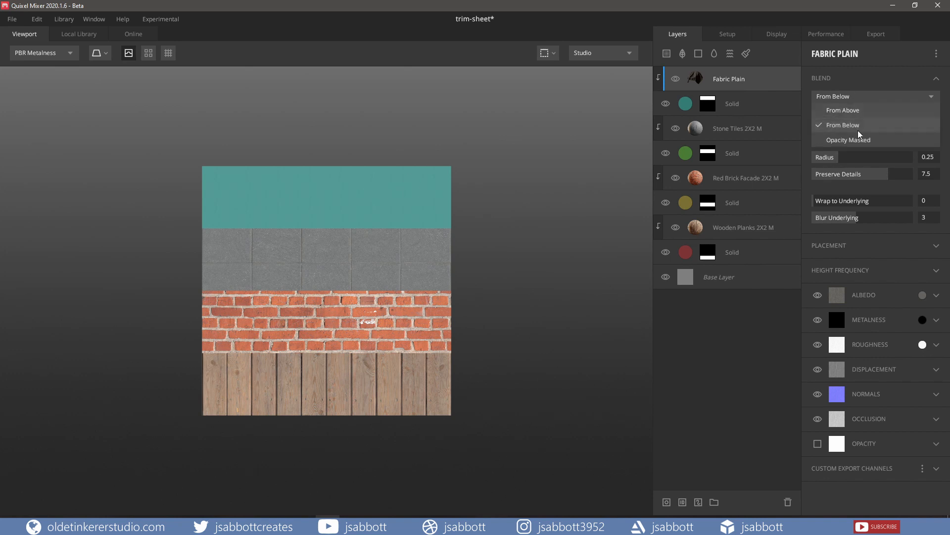
click(860, 139)
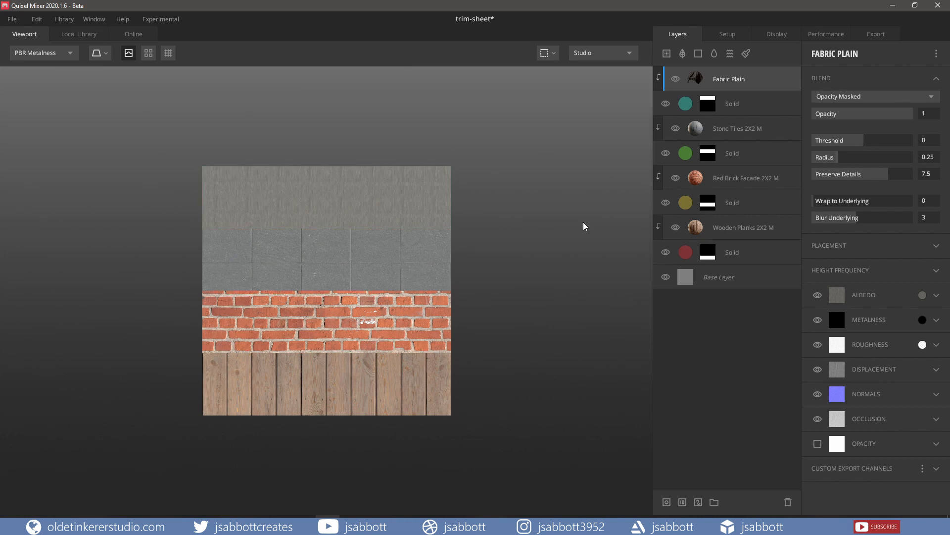
Export only the Albedo and Normal maps of the trim sheet, leaving out Diffuse, Specular, Roughness, Displacement and AO.
click(879, 34)
click(681, 306)
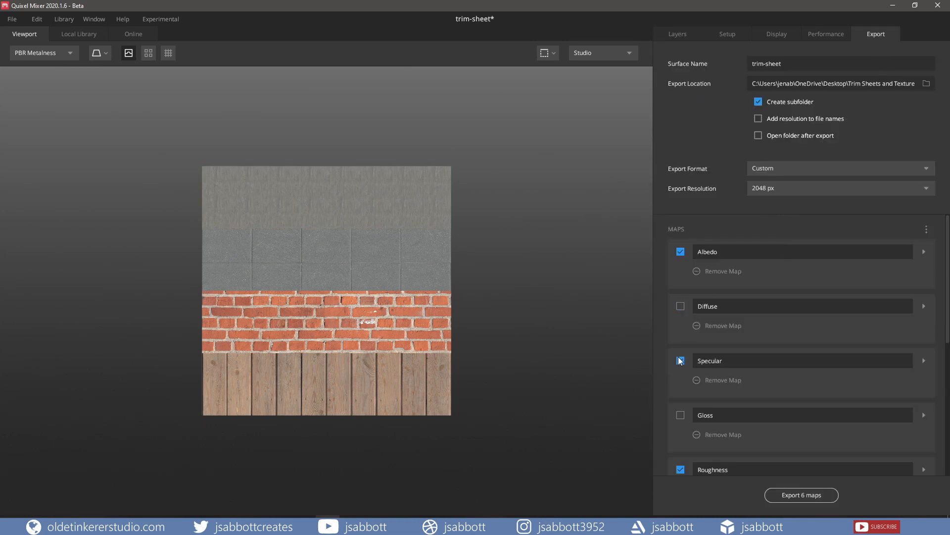
click(681, 361)
scroll(707, 417, down, 3)
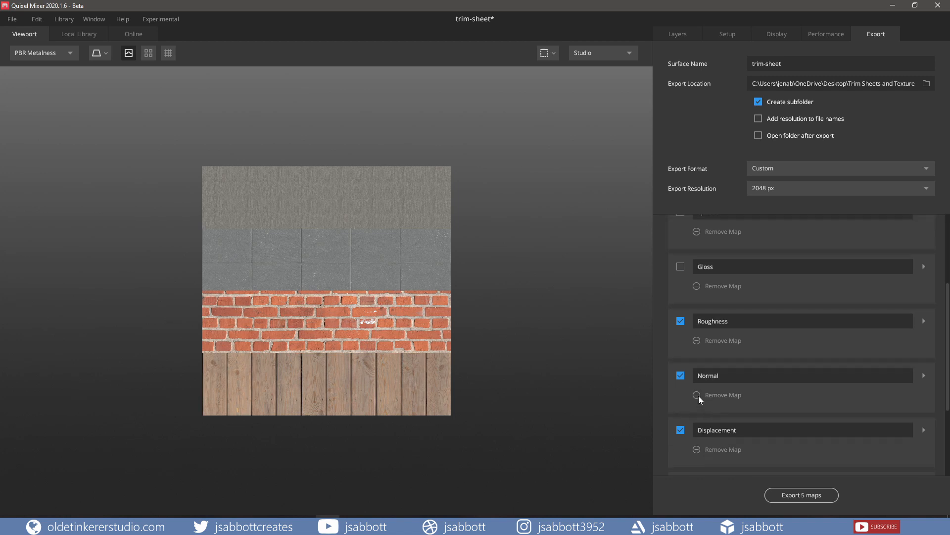
click(680, 321)
click(681, 429)
scroll(762, 370, down, 2)
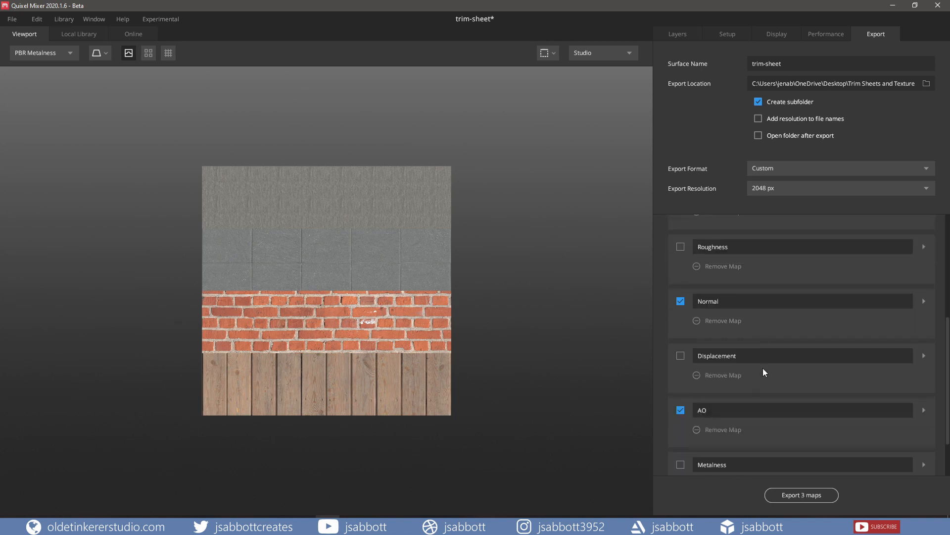
click(681, 361)
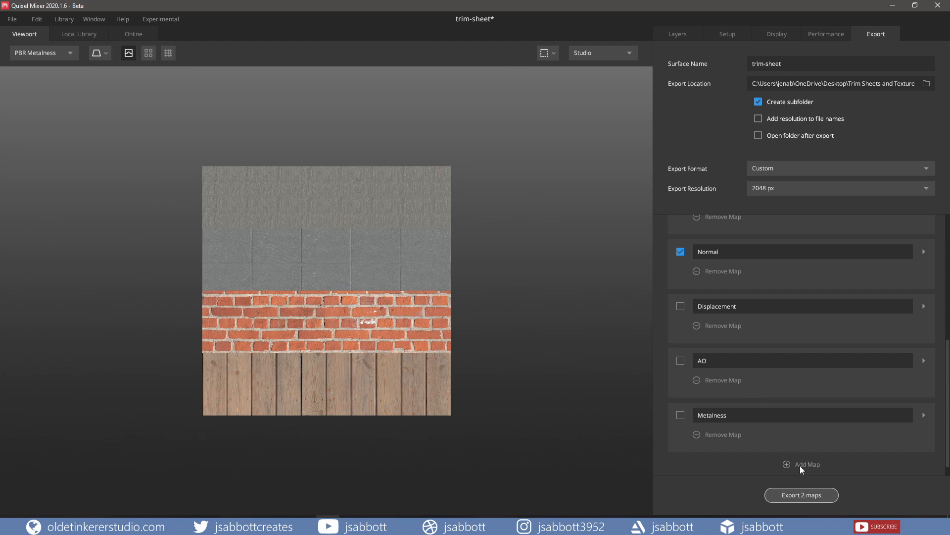
click(798, 496)
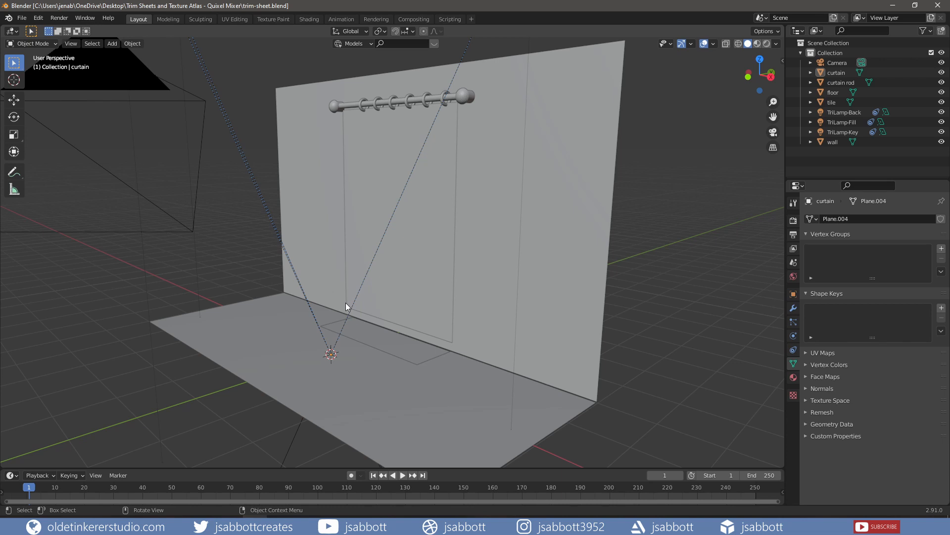
In Blender's Shading workspace, create a blank 2048 × 2048 px image named trim.
click(309, 19)
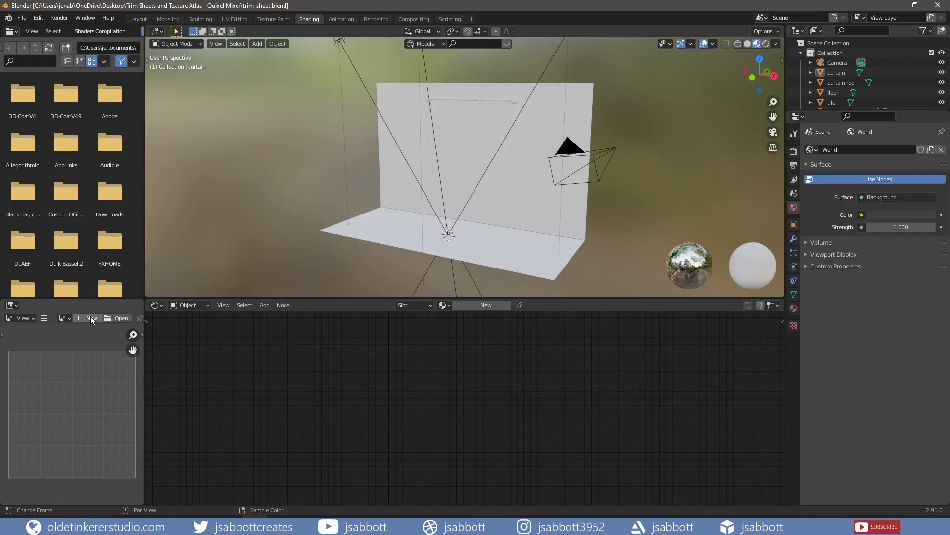
click(91, 319)
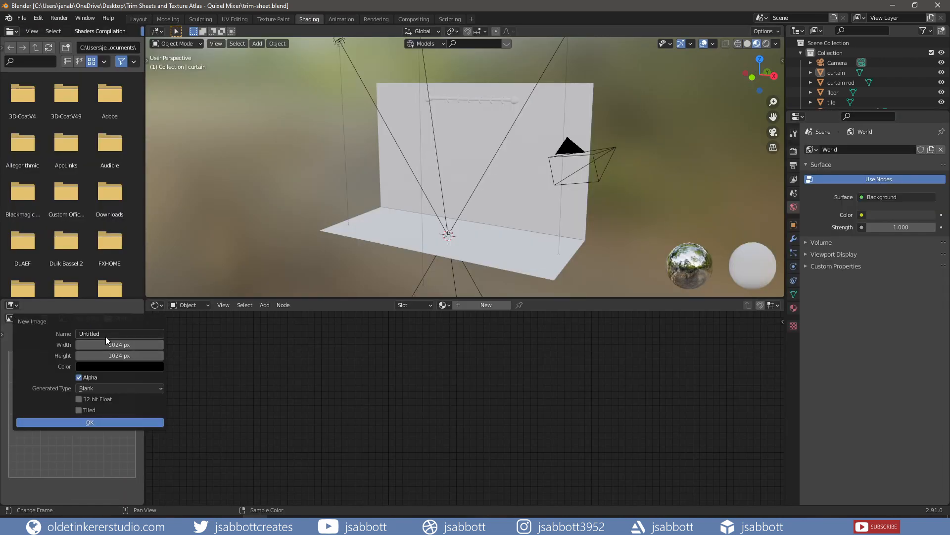
click(110, 340)
text(2048)
key(Tab)
text(2048)
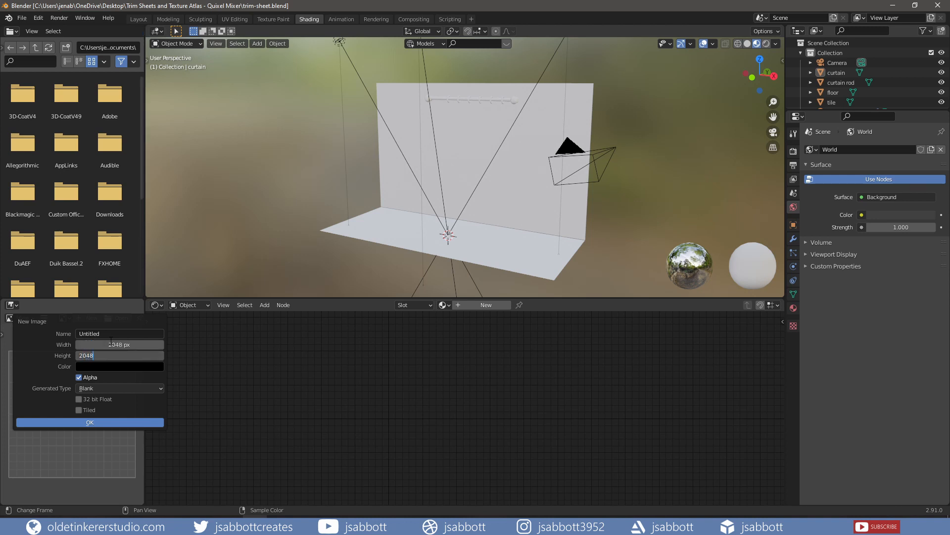
click(110, 333)
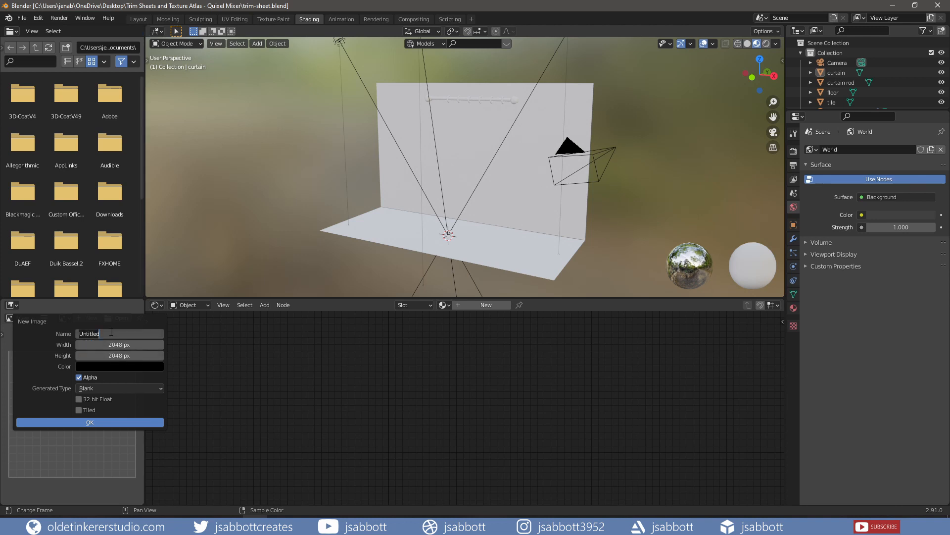
text(trim)
click(108, 421)
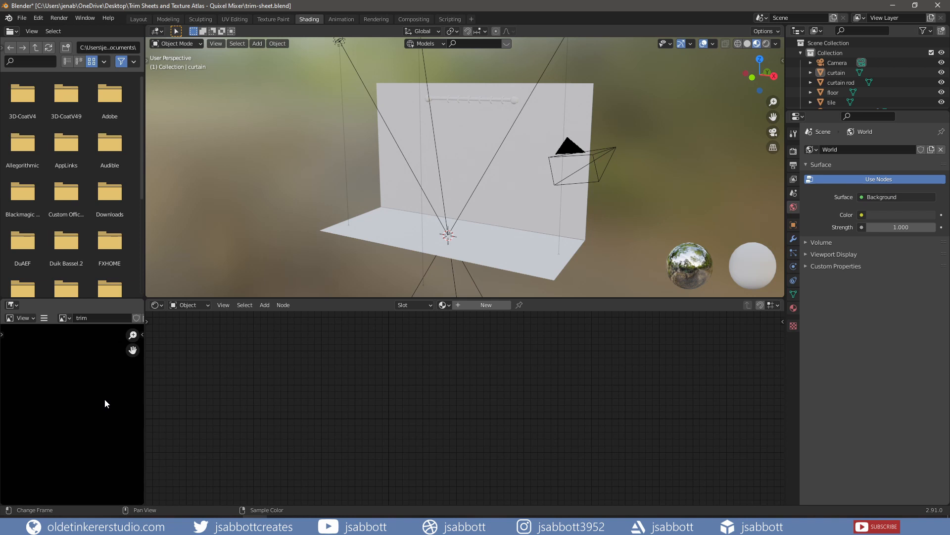
Replace the blank trim image with the exported trim-sheet_Normal image in the Shading workspace's image editor.
scroll(105, 399, down, 3)
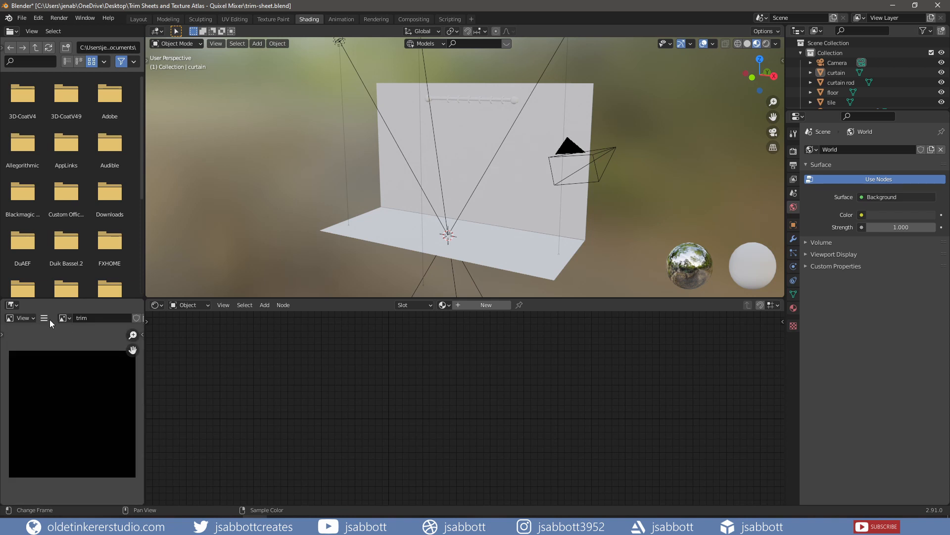
middle_drag(57, 320, 16, 320)
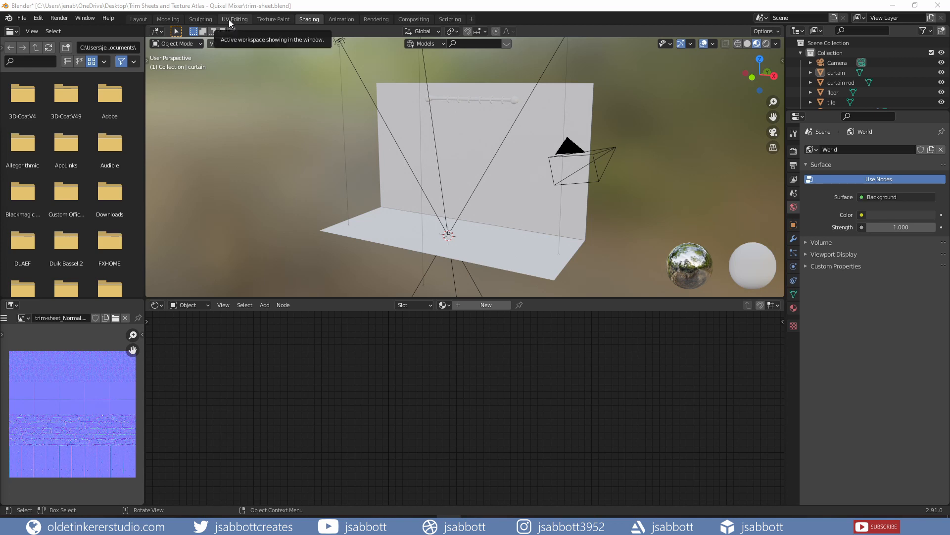
In the UV Editing workspace, display the trim-sheet_Normal image and open the floor plane in Edit Mode from the top view.
click(229, 20)
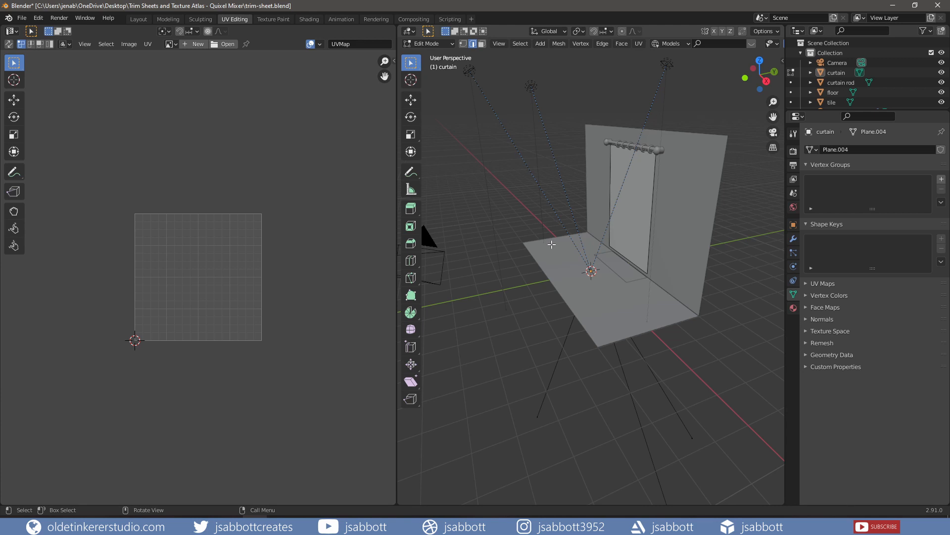
key(KP_7)
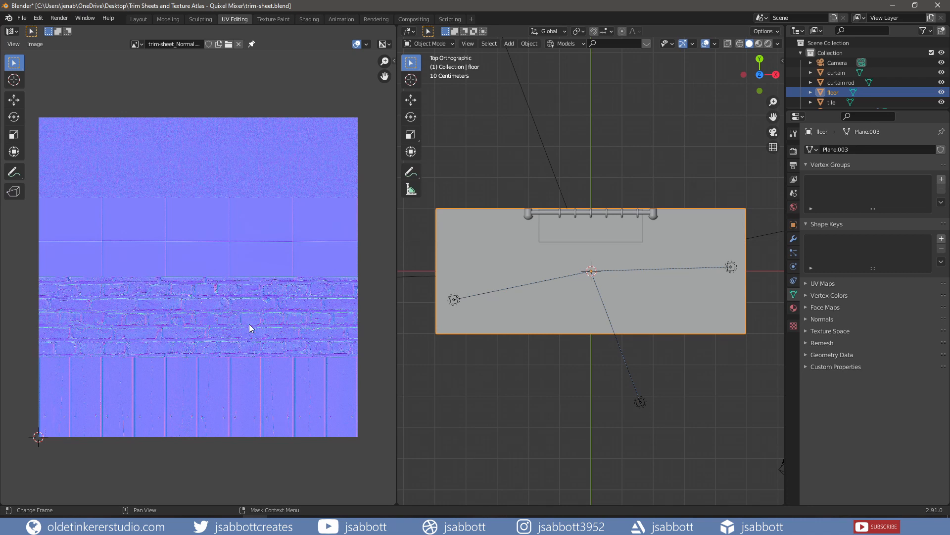
key(Tab)
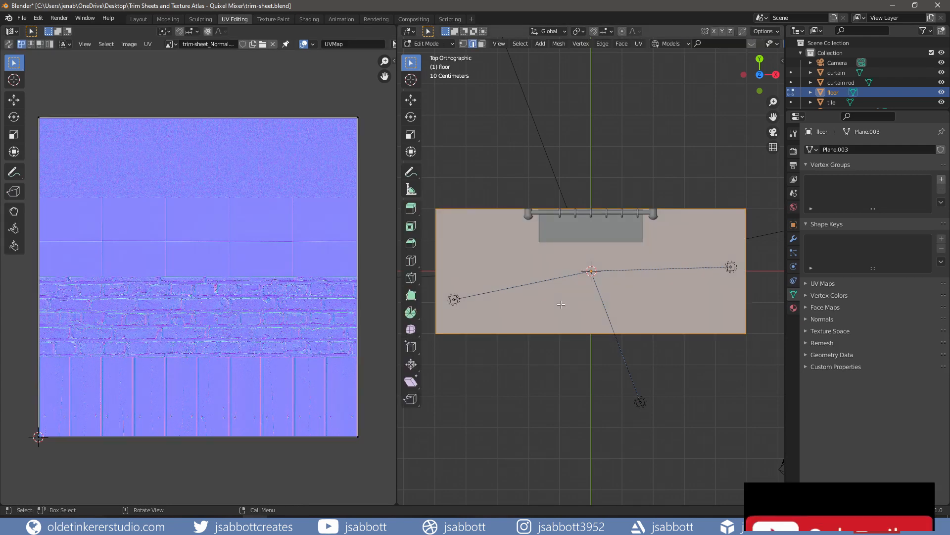
Subdivide the floor plane with 2 cuts into a three-by-three grid of faces.
right_click(560, 304)
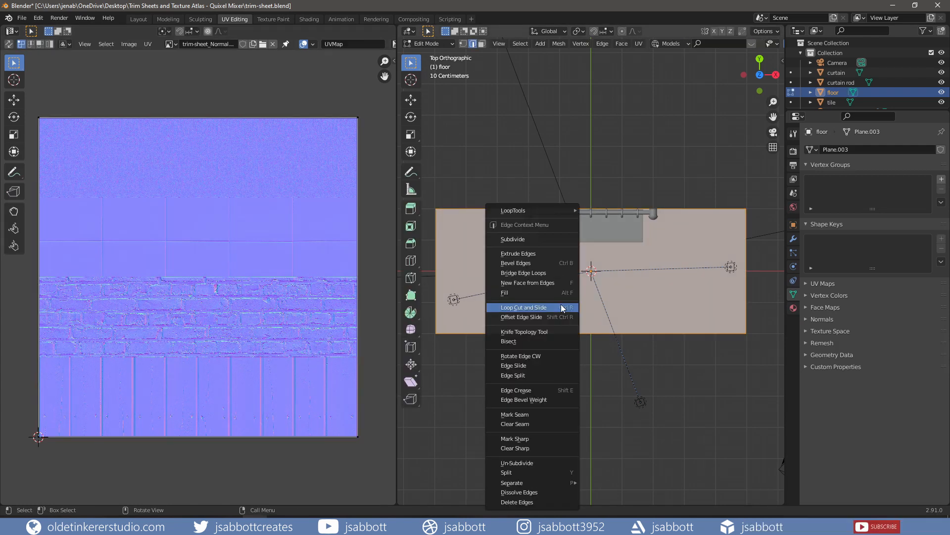
click(551, 239)
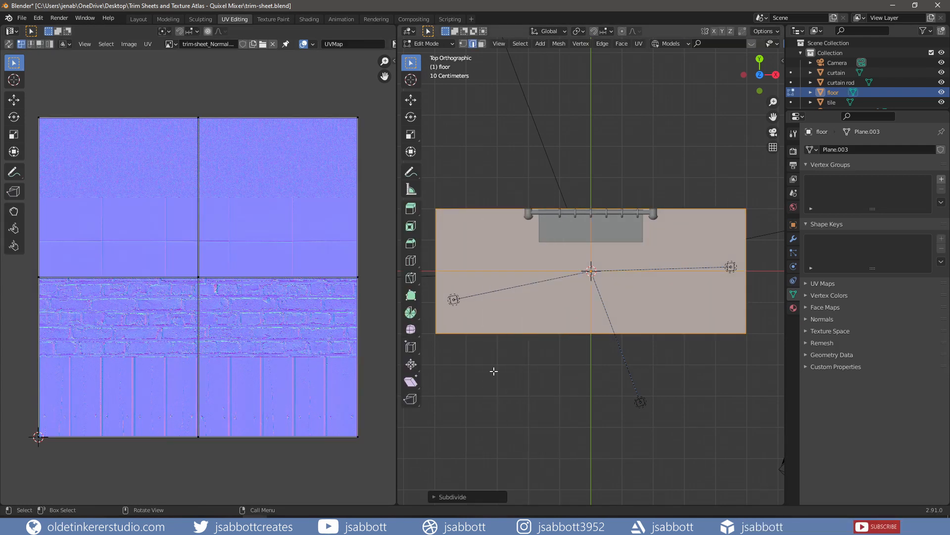
click(435, 496)
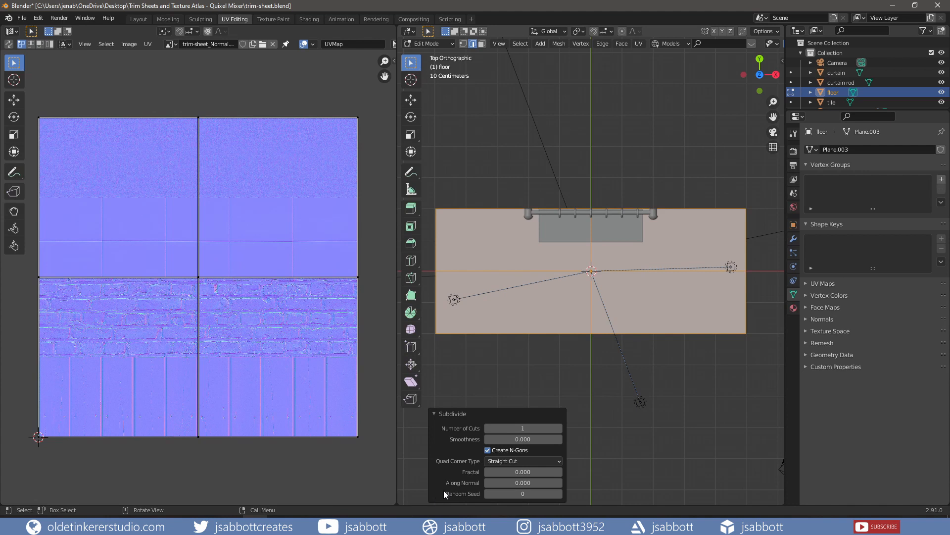
click(559, 429)
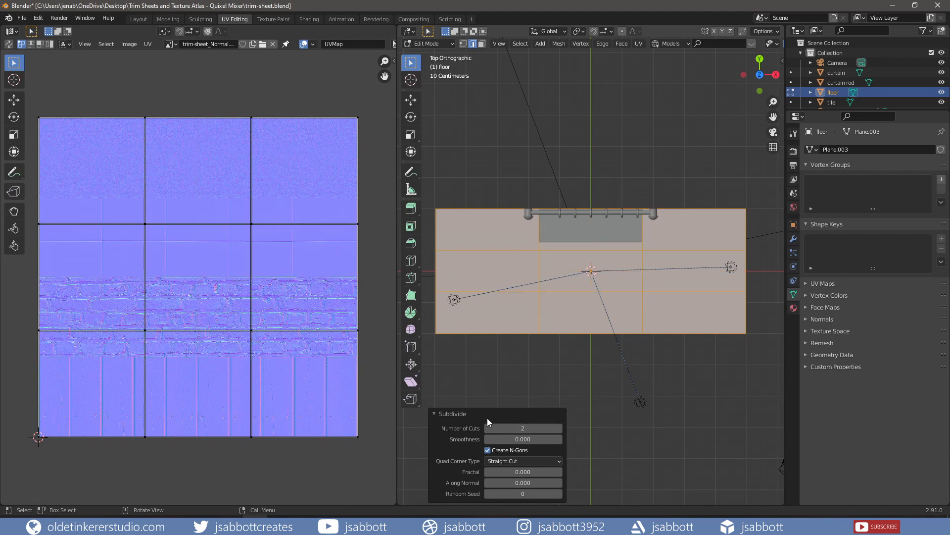
click(560, 428)
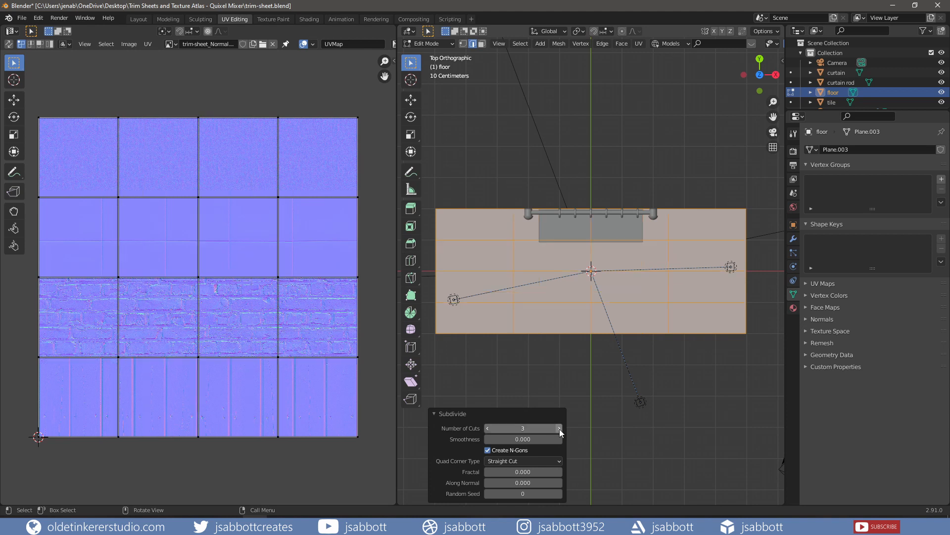
click(488, 428)
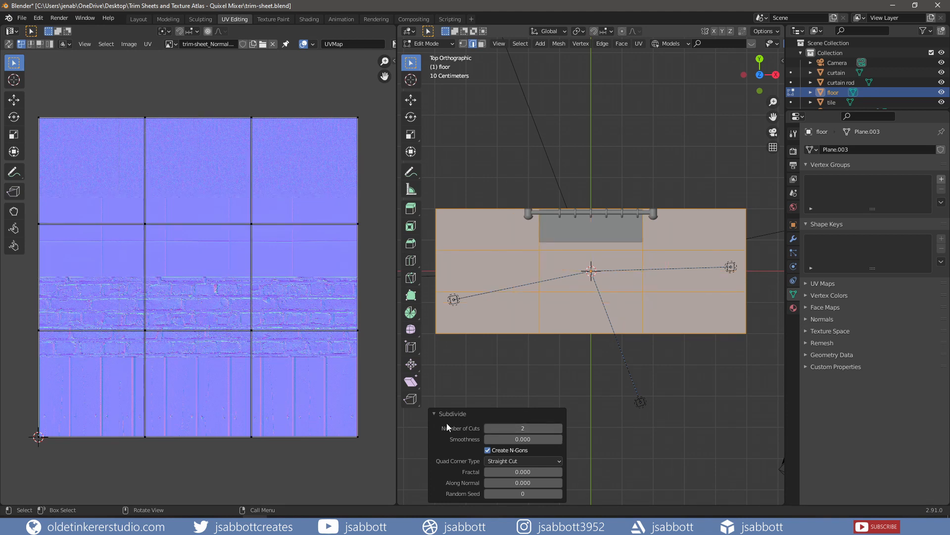
click(436, 415)
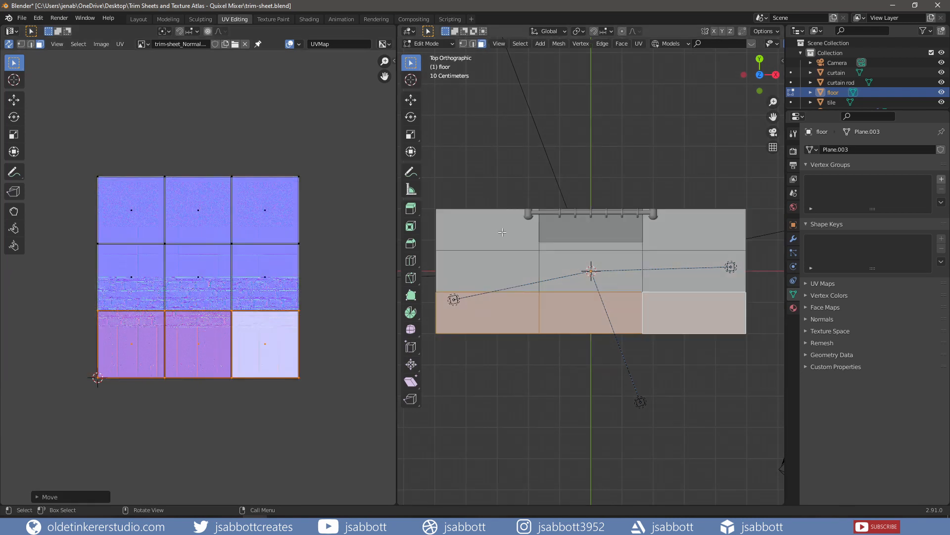
Move the UVs of the floor's three faces nearest the curtain down along Y onto the middle UV row.
click(501, 232)
shift+click(568, 249)
shift+click(677, 234)
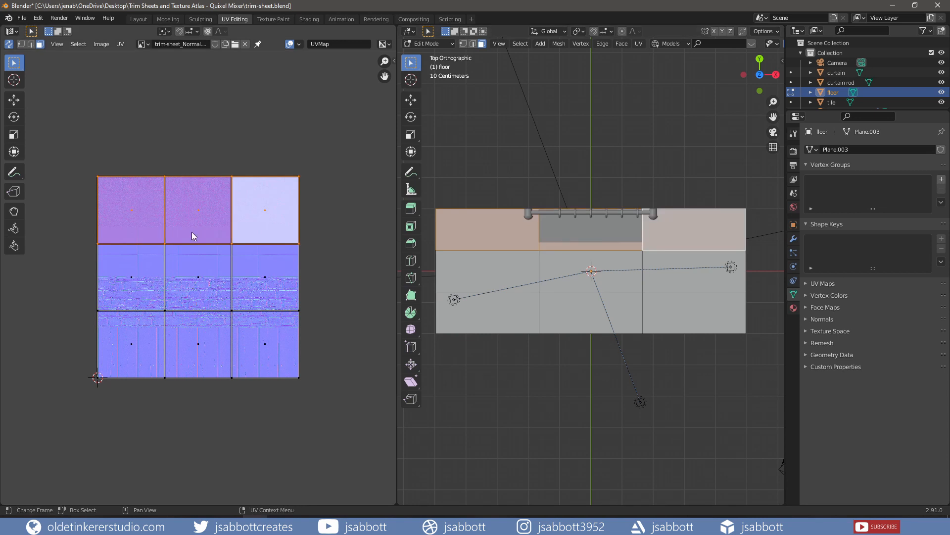
key(g)
key(y)
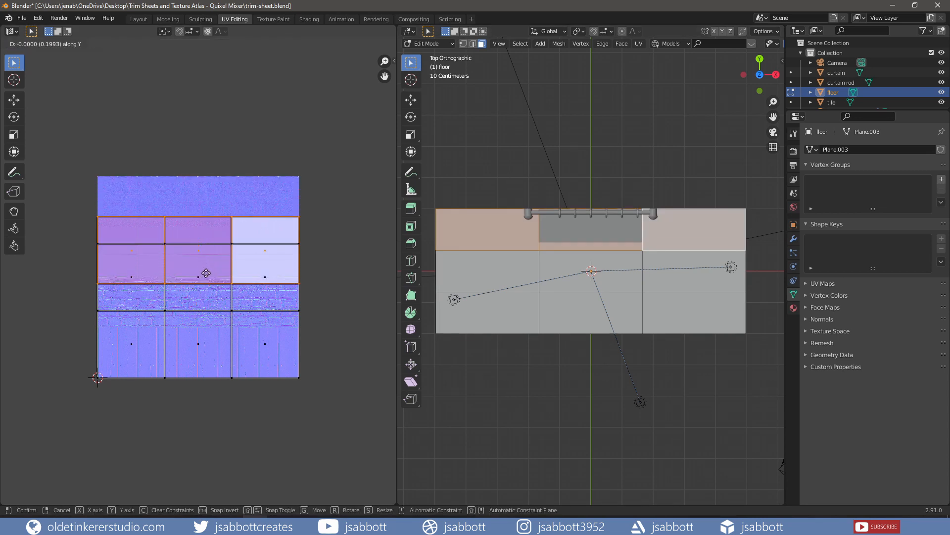
click(209, 297)
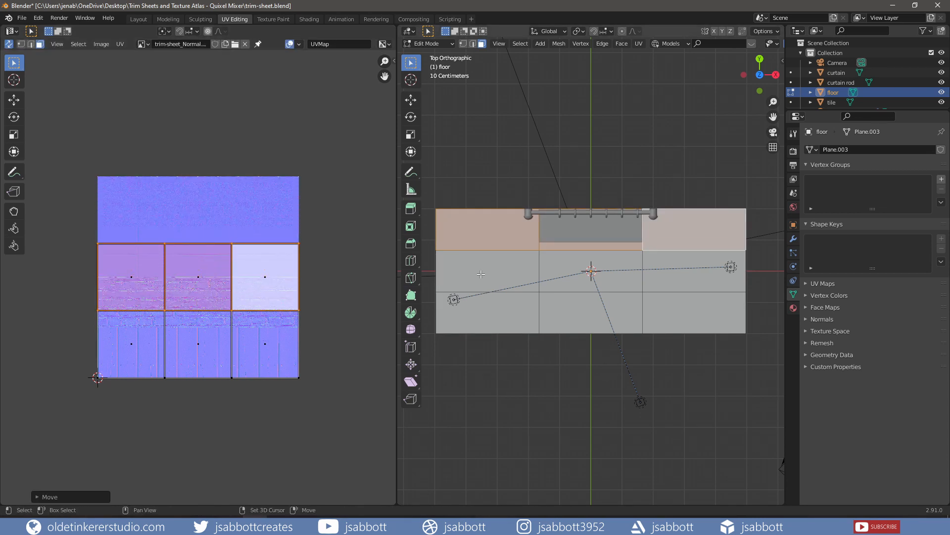
Add the floor's three middle faces to the selection and move both rows' UVs down along Y by about 0.33 onto the lowest UV row.
shift+click(479, 274)
shift+click(584, 276)
shift+click(680, 272)
key(g)
key(y)
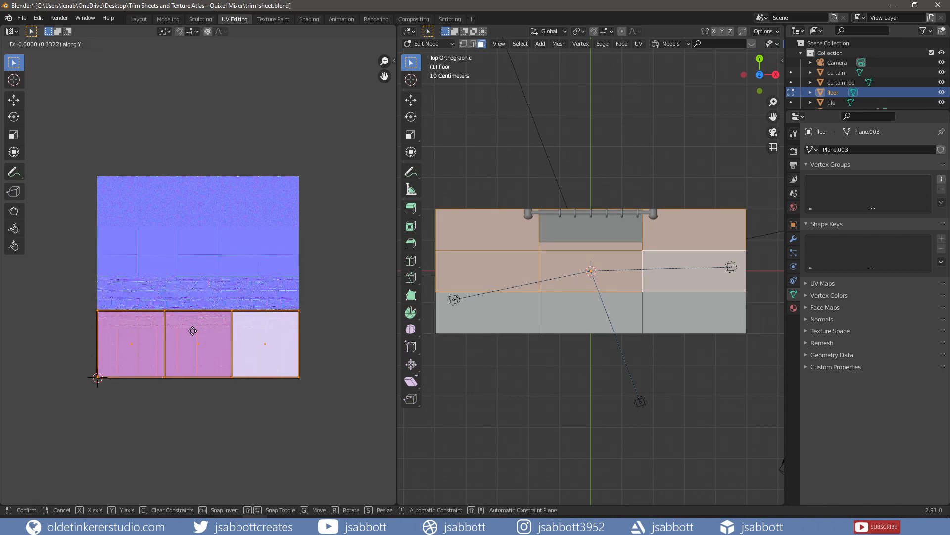
click(192, 330)
Slide the UVs of the three floor faces farthest from the curtain along X to sit directly left of the trim sheet.
click(487, 312)
shift+click(582, 307)
shift+click(693, 311)
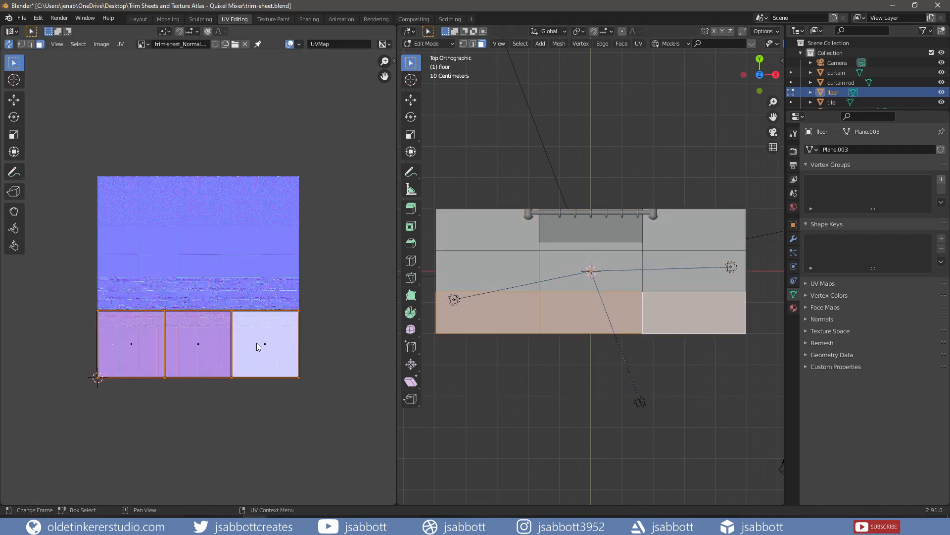
key(g)
key(x)
click(103, 341)
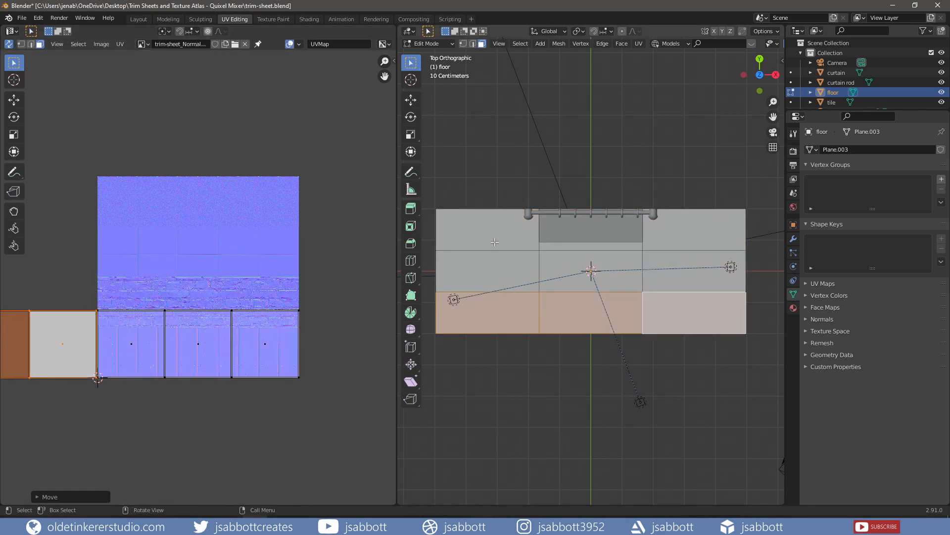
Slide the UVs of the three floor faces nearest the curtain about 1.004 along X, directly right of the trim sheet.
click(488, 229)
shift+click(591, 230)
shift+click(693, 228)
key(g)
key(x)
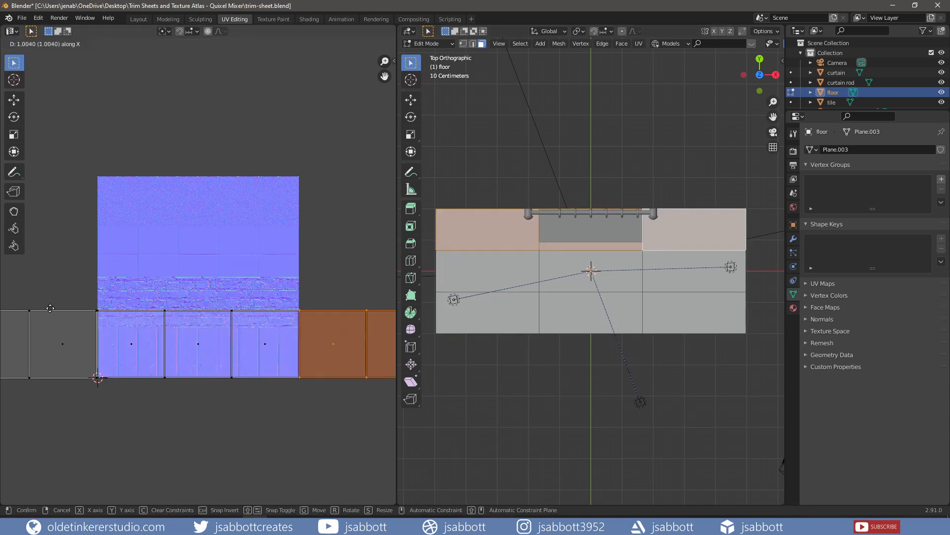
click(52, 307)
Select all nine floor faces, scale their UV strip down to the wood strip's height and align it with the sheet's lower edge.
shift+click(490, 284)
shift+click(591, 280)
shift+click(693, 271)
shift+click(693, 312)
shift+click(590, 312)
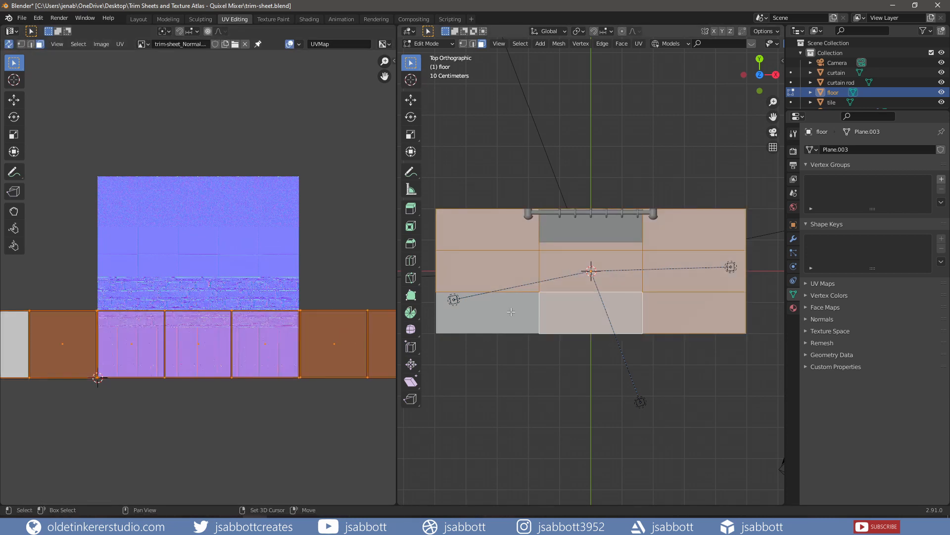
shift+click(488, 312)
key(s)
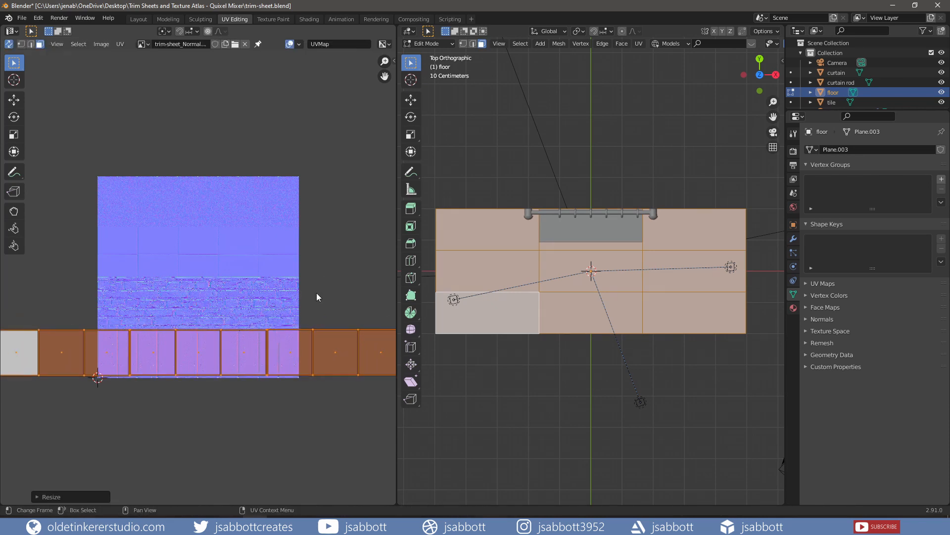
click(317, 296)
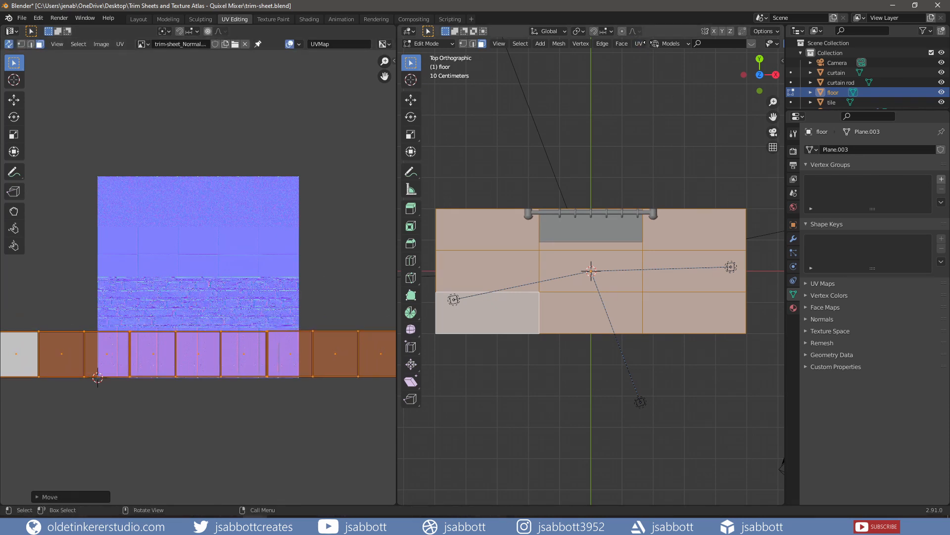
key(Tab)
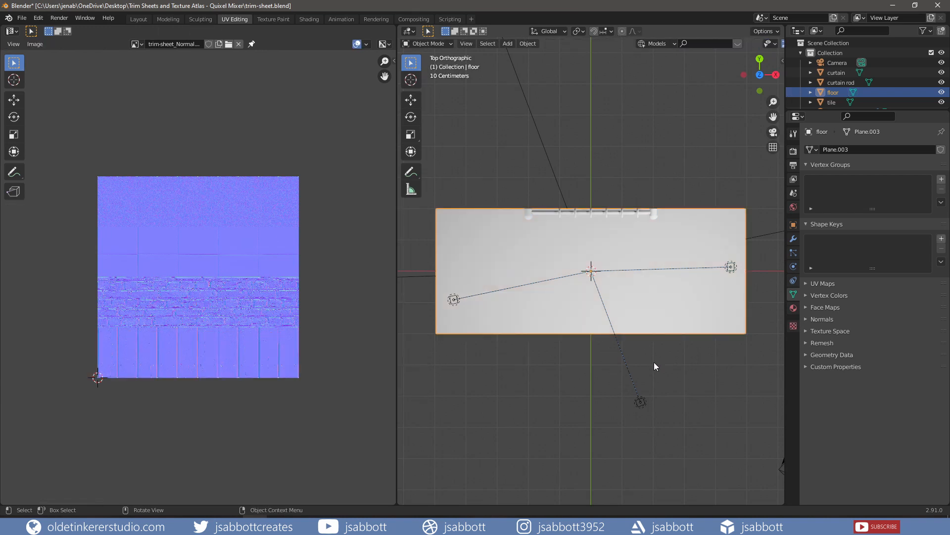
middle_drag(654, 365, 637, 299)
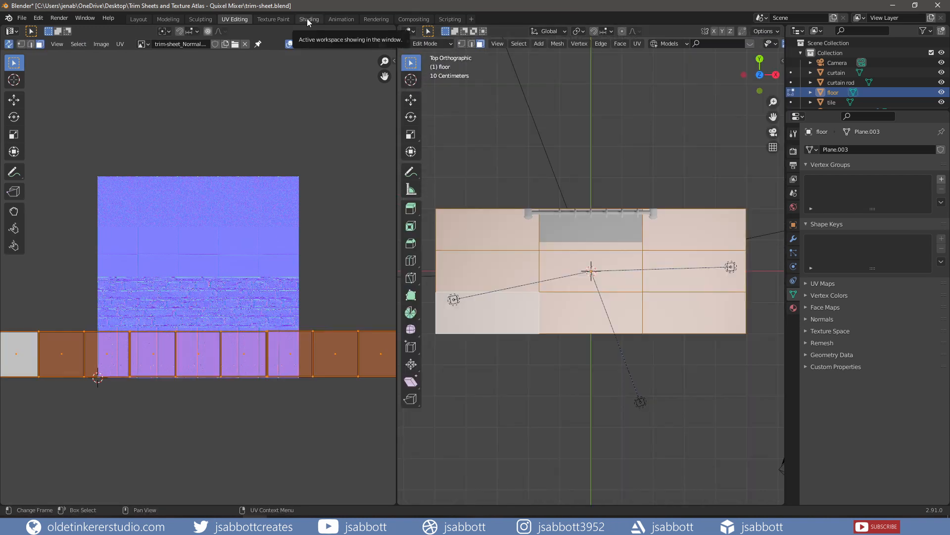
In the Shading workspace, create a new material named wood on the floor.
click(308, 19)
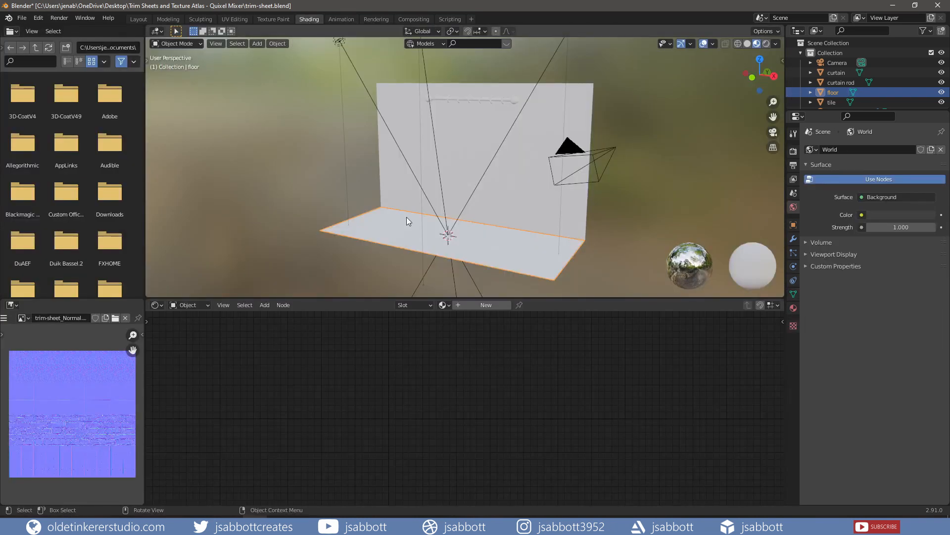
click(478, 304)
click(477, 304)
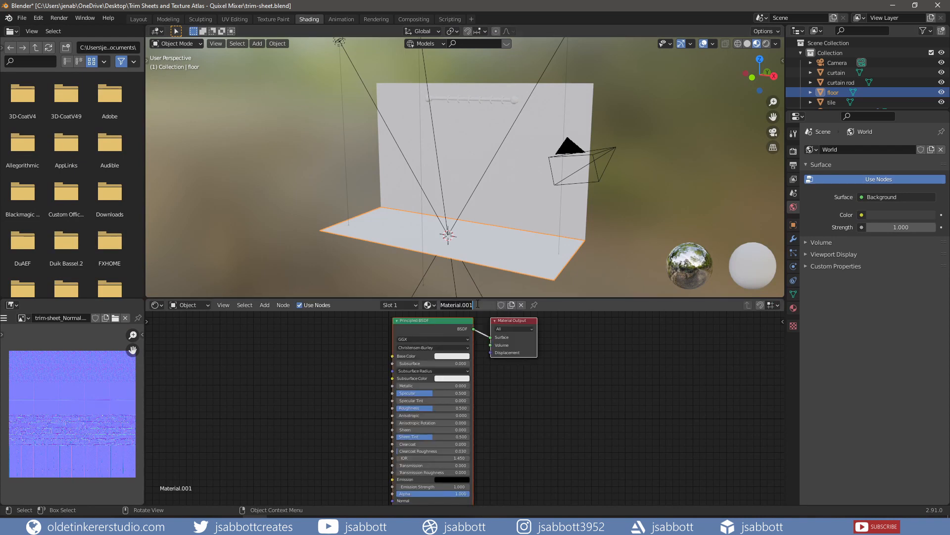
key(ctrl+a)
text(wood)
key(Return)
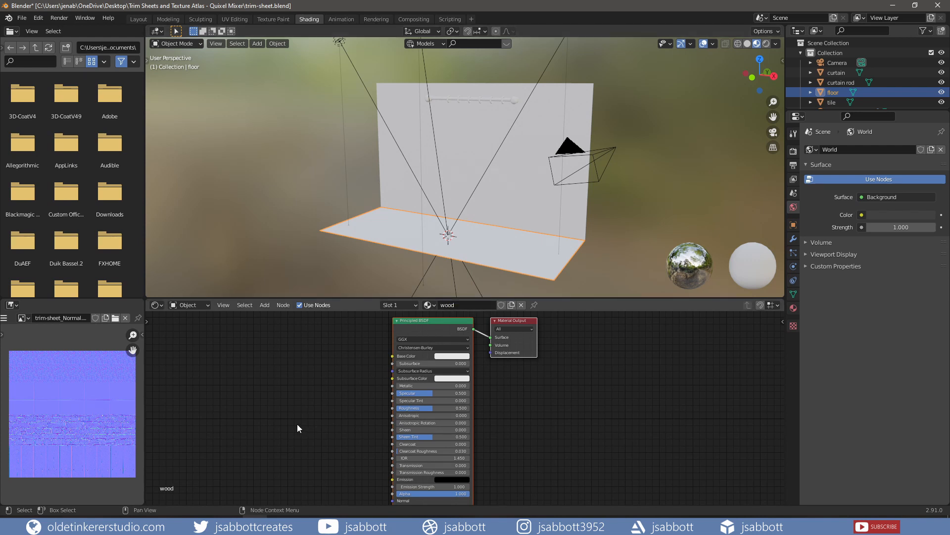
Add an Image Texture node to the left of the wood material's Principled BSDF node.
key(shift+a)
mouse_move(294, 444)
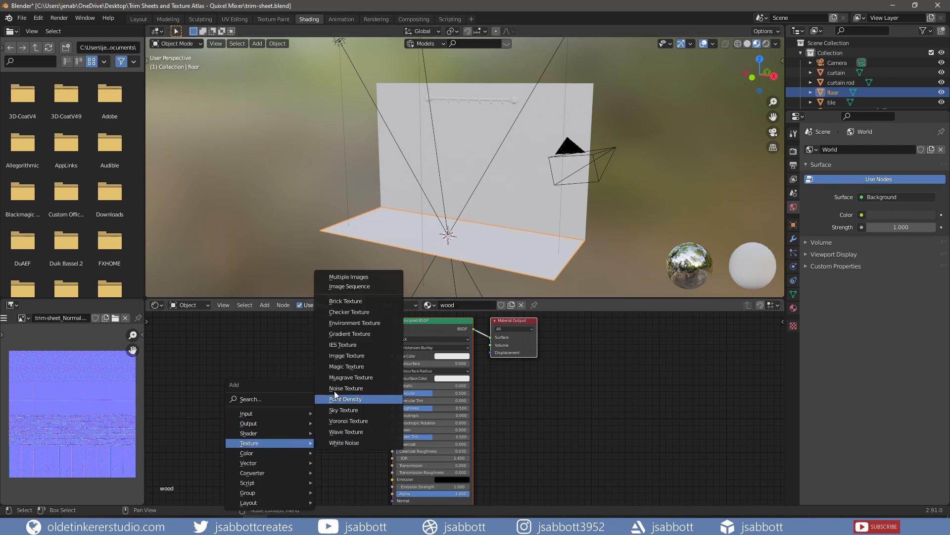
click(345, 356)
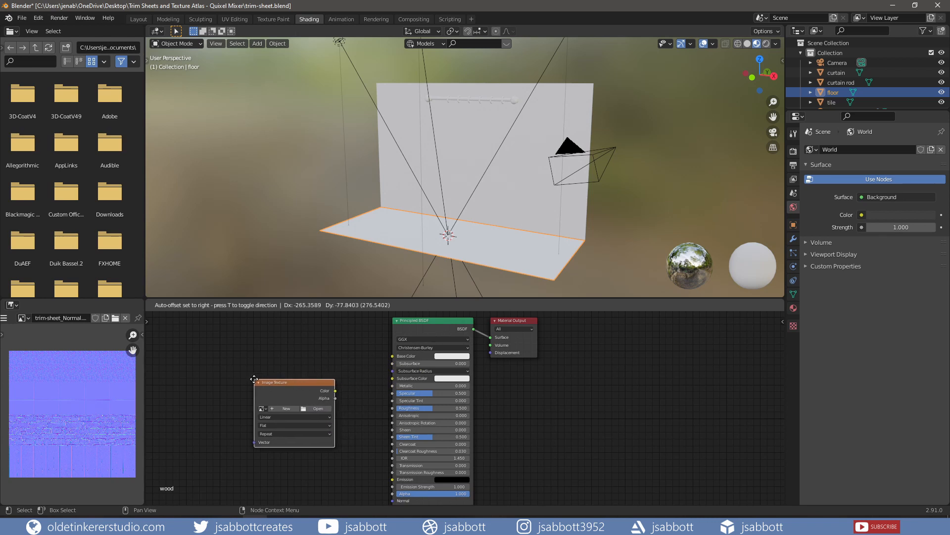
click(254, 379)
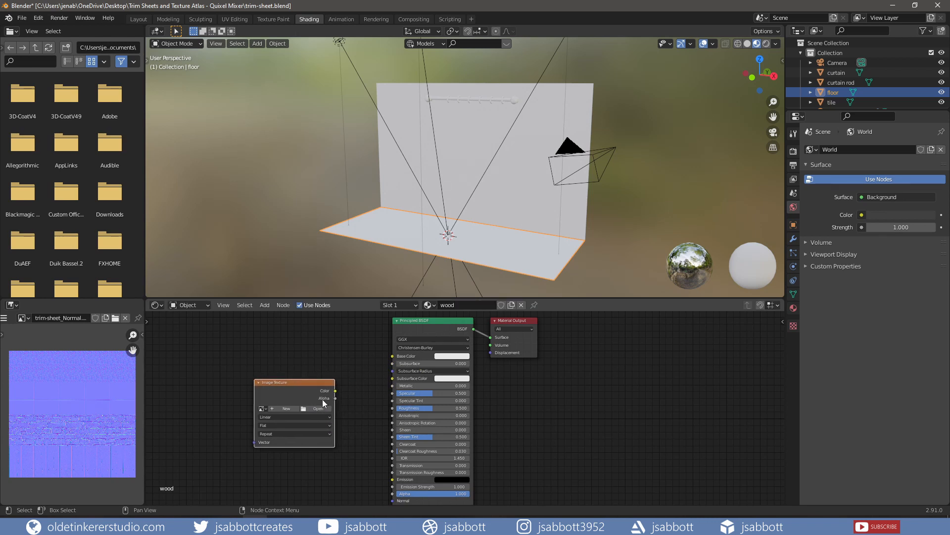
Assign the trim-sheet_Normal.png image to the Image Texture node and set its color space to Non-Color.
click(262, 408)
click(284, 432)
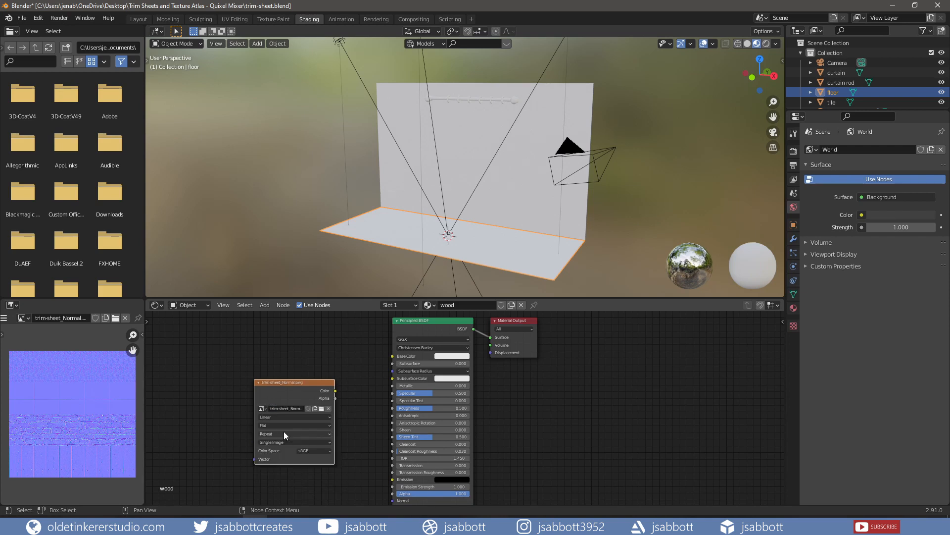
click(331, 452)
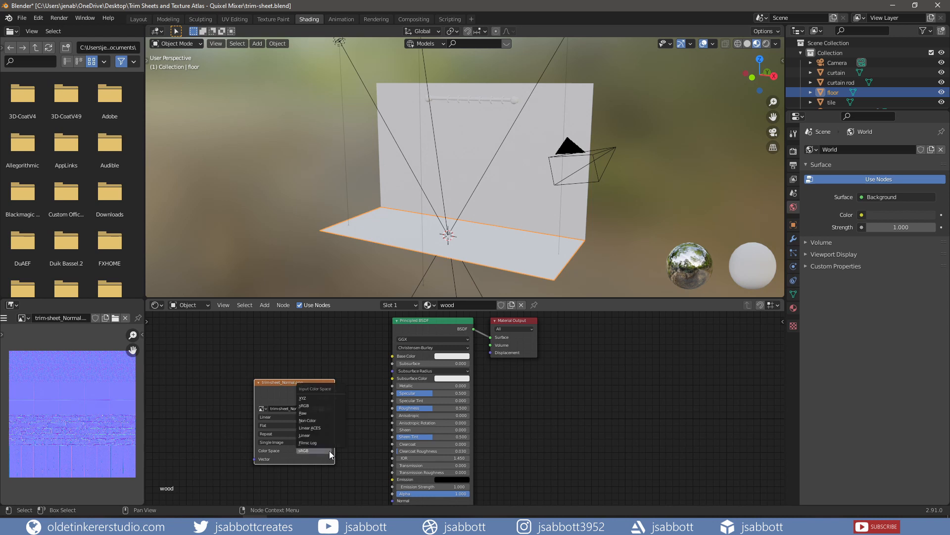
click(319, 422)
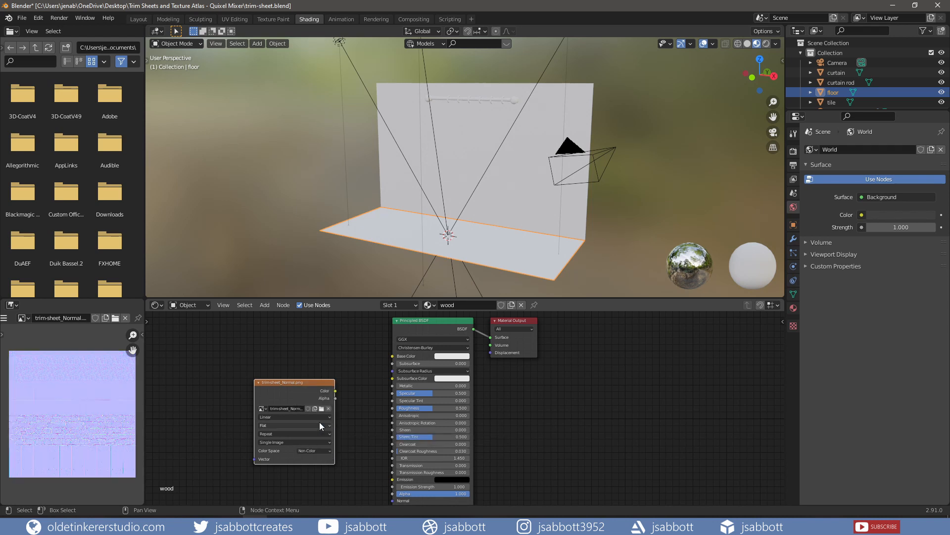
Add a Normal Map node, feed the normal texture's color into it, and connect its output to the Principled BSDF's Normal input.
key(shift+a)
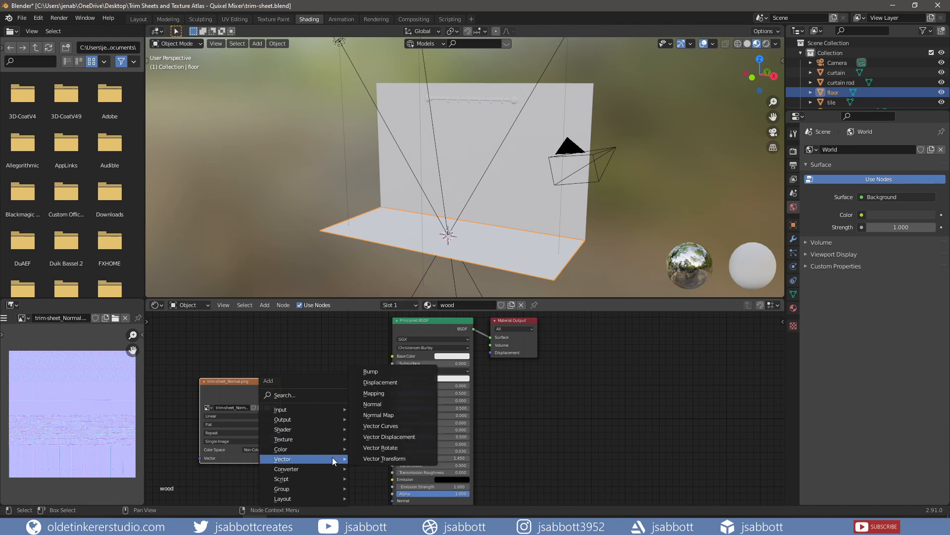
mouse_move(332, 458)
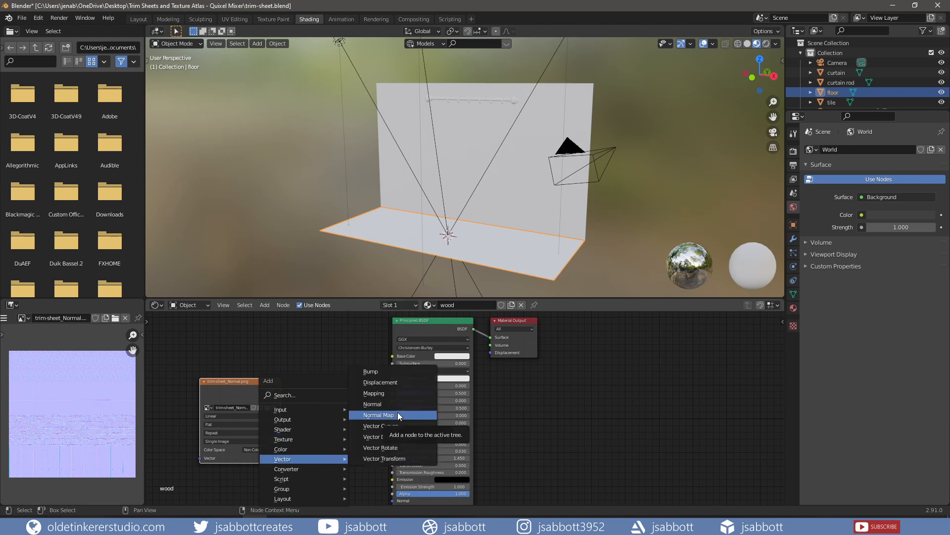
click(397, 414)
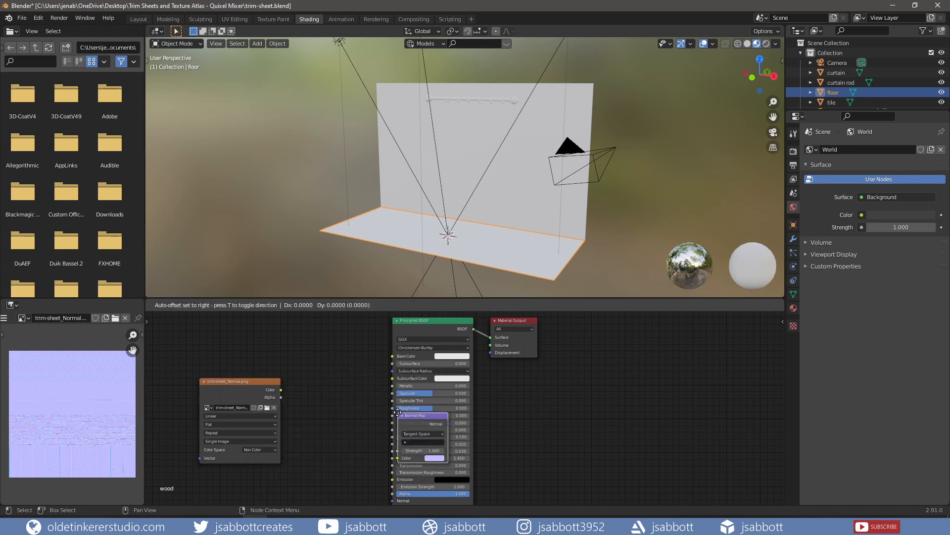
click(312, 400)
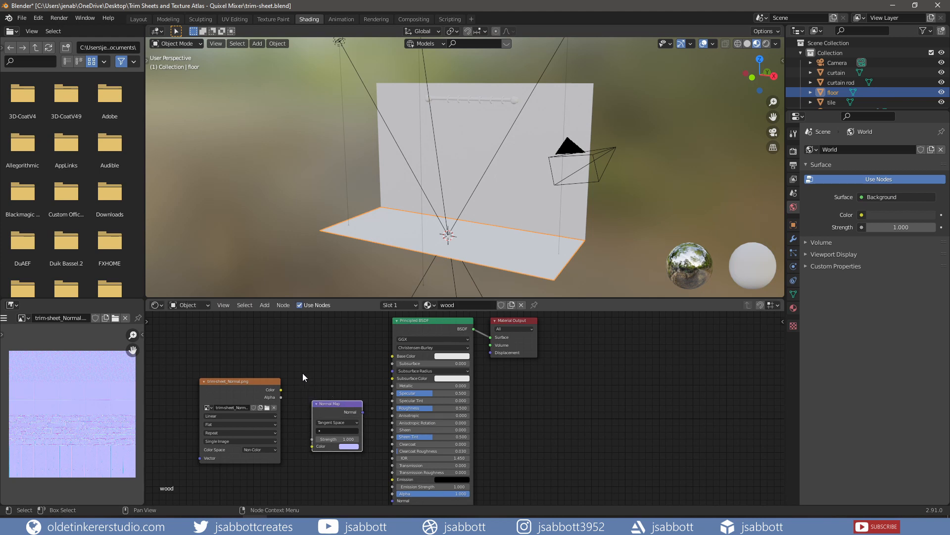
drag(280, 390, 312, 446)
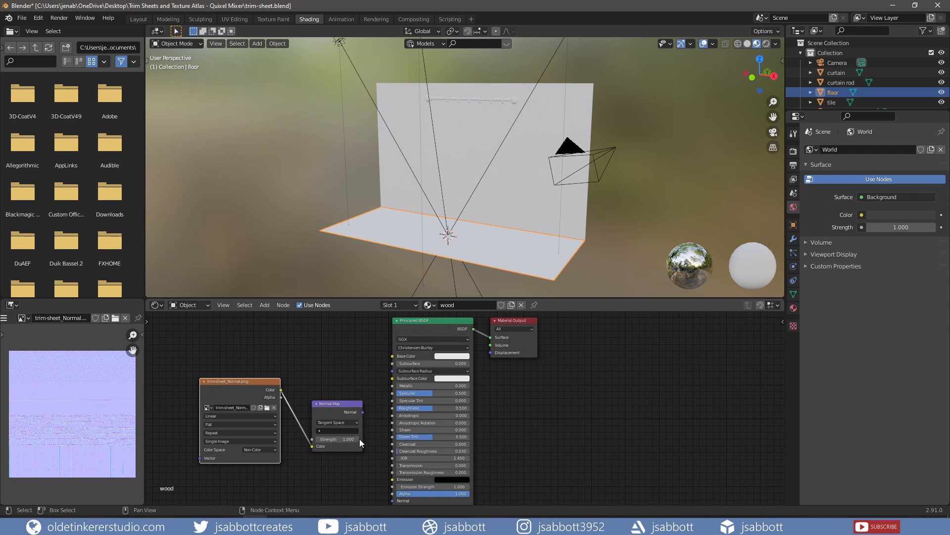
drag(362, 411, 392, 500)
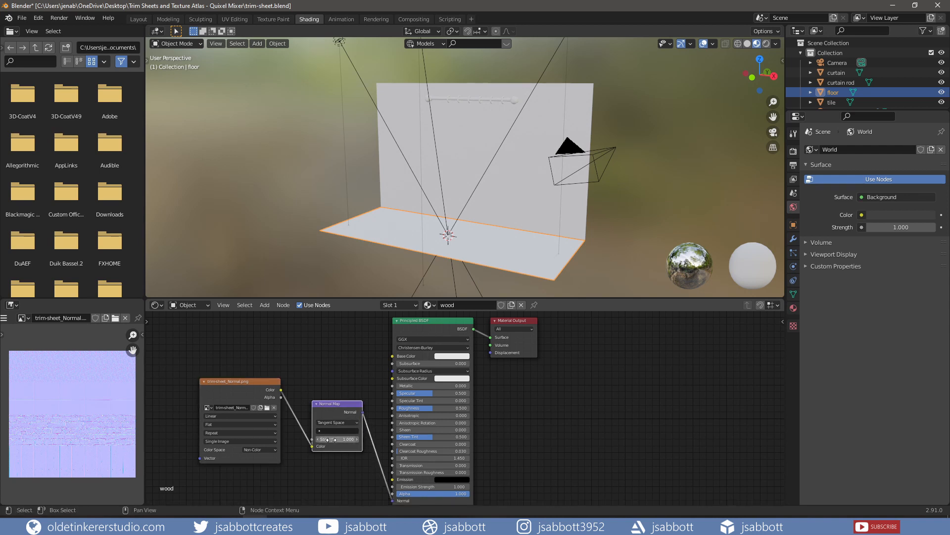
Set the wood material's Normal Map strength to 4 and view the floor from the top.
click(333, 440)
key(Return)
middle_drag(387, 224, 429, 251)
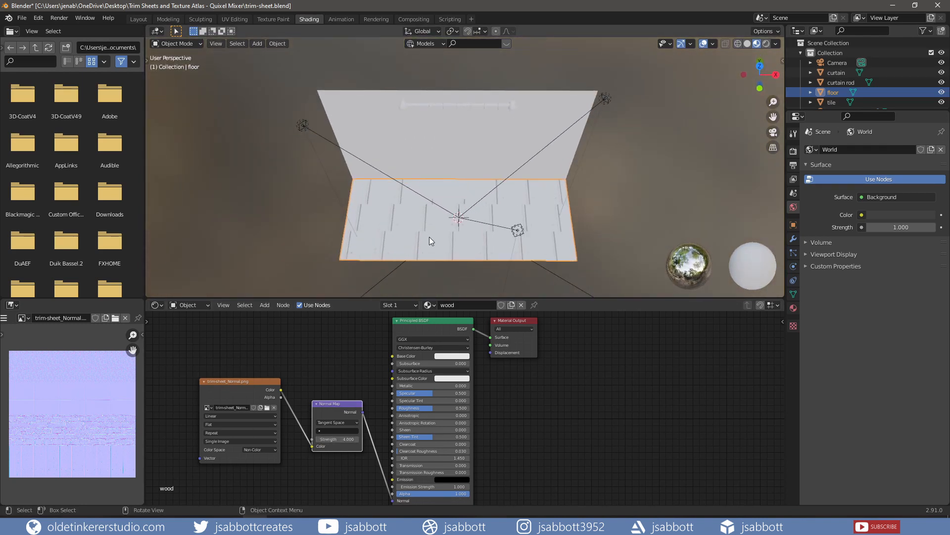
key(KP_7)
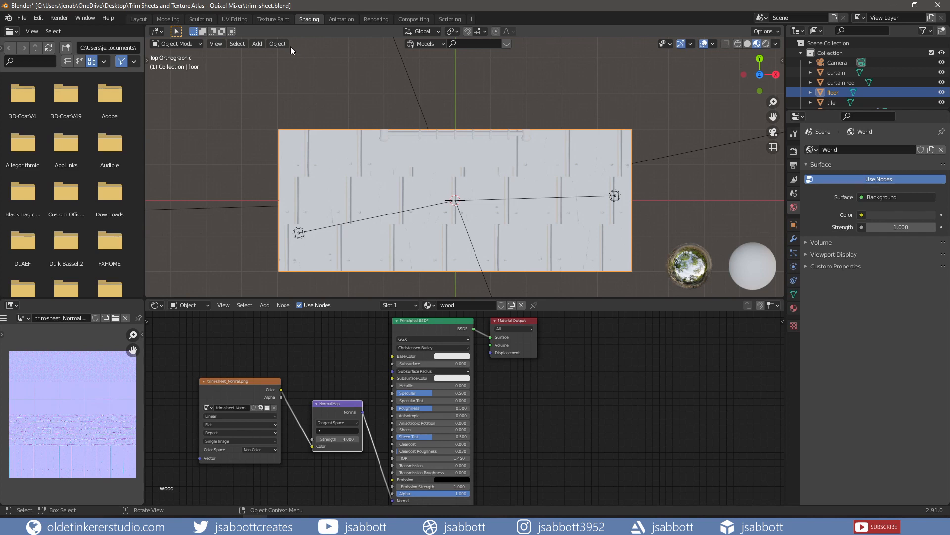
In the UV Editing workspace, select the floor's front row of faces and shift their UVs along X to align the plank seams.
click(234, 19)
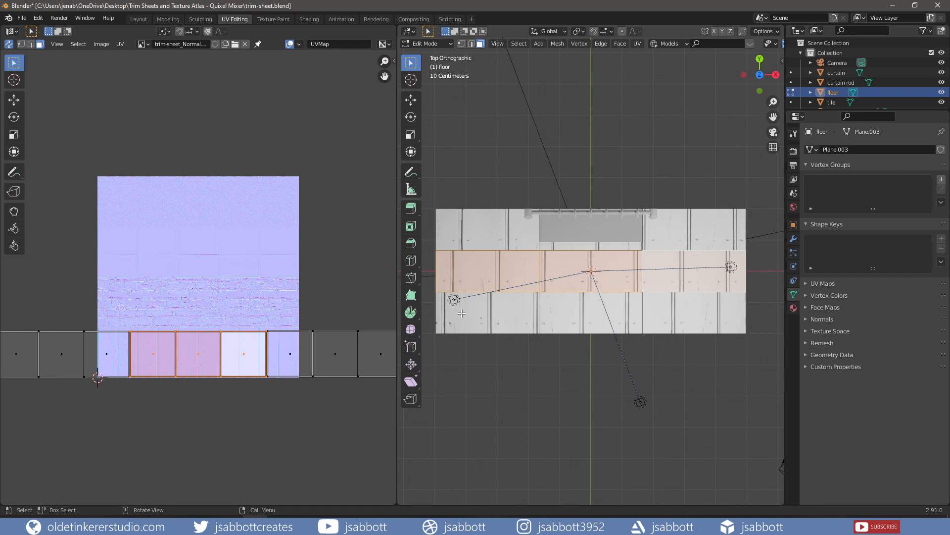
click(461, 313)
shift+click(567, 313)
shift+click(654, 311)
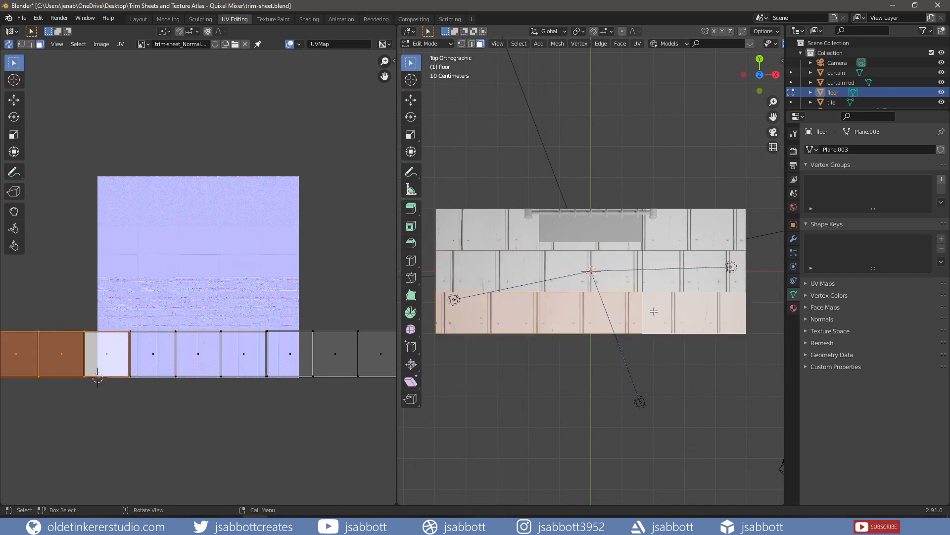
scroll(99, 351, down, 1)
key(g)
key(x)
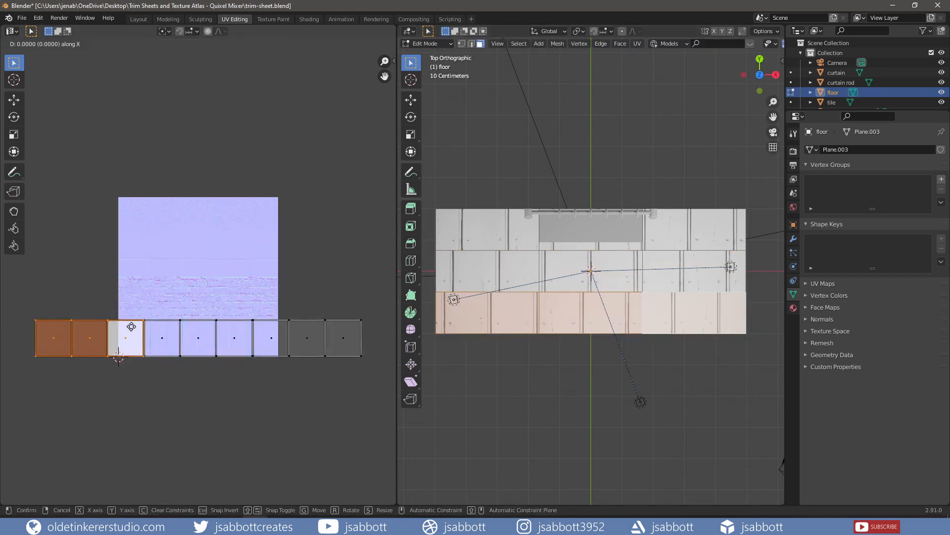
click(339, 327)
Select the back row's linked UV faces and fine-tune their X position so the plank seams match the middle row.
click(489, 358)
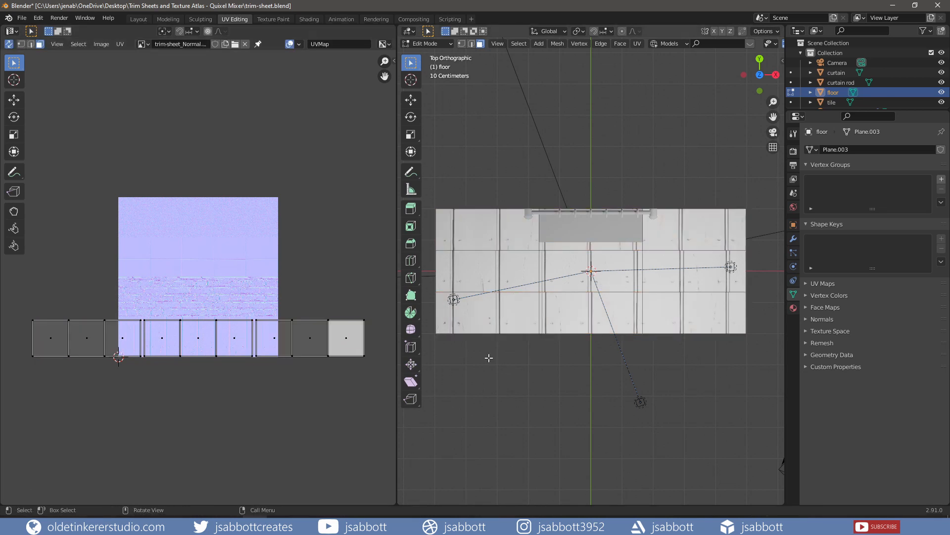
key(l)
key(g)
key(x)
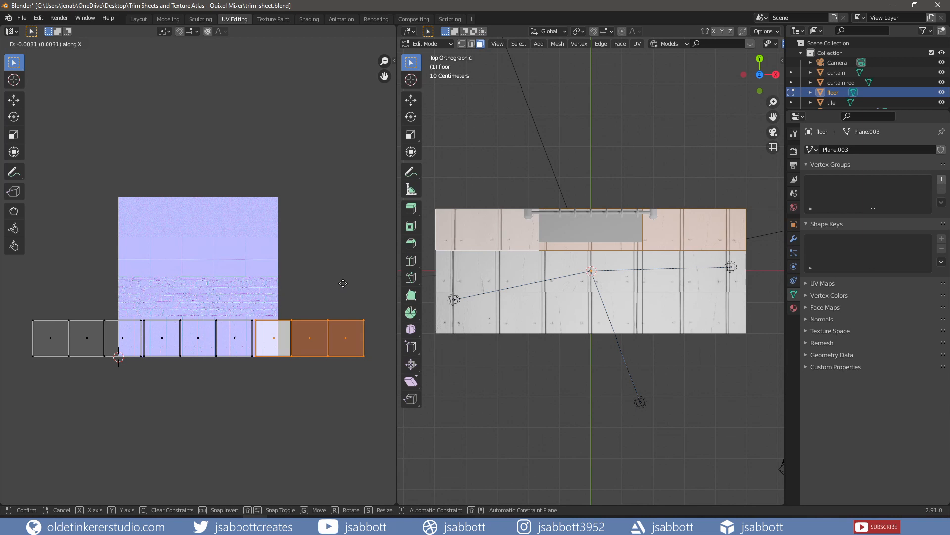
click(346, 283)
key(g)
key(x)
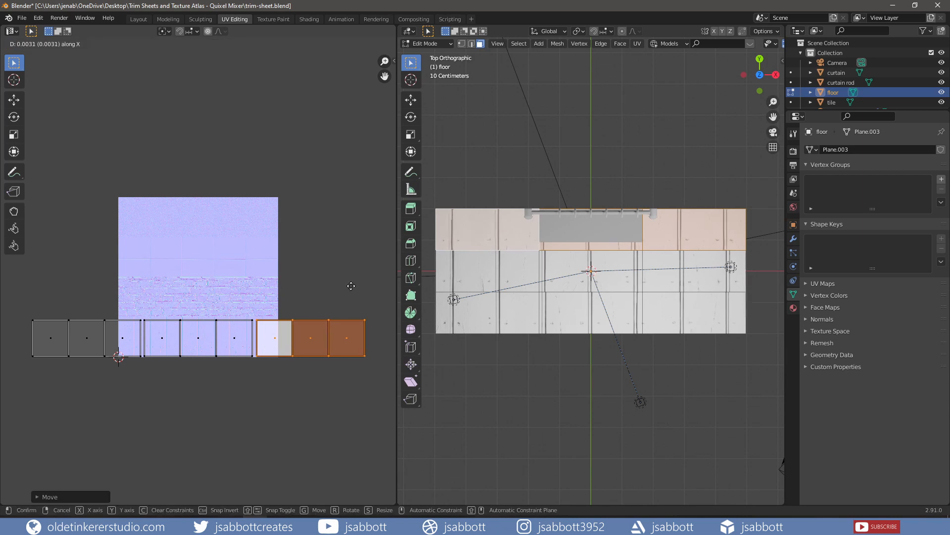
click(350, 286)
click(499, 355)
Try to stack the front row's UV faces on the middle row's by moving them along X.
click(500, 315)
shift+click(591, 314)
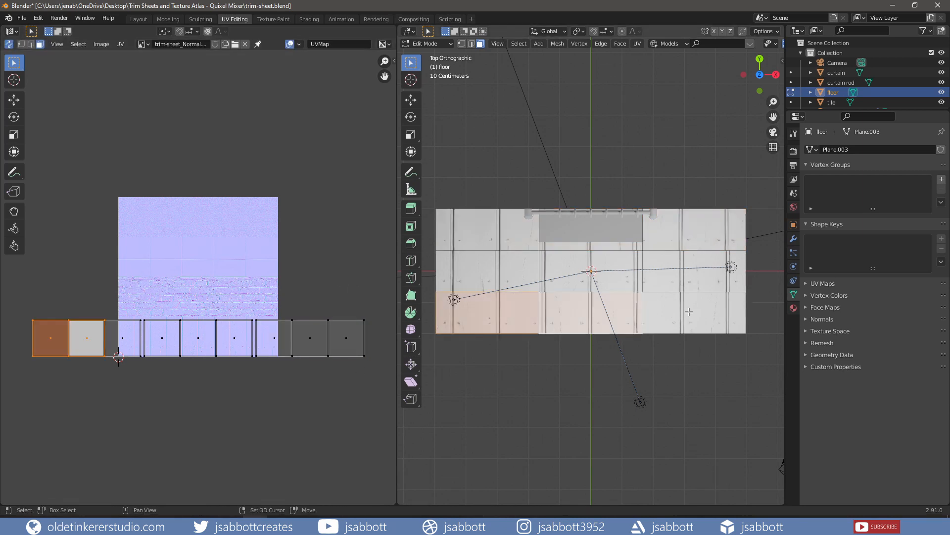
shift+click(688, 312)
key(g)
key(x)
click(232, 336)
Try to stack the back row's three UV faces on the middle row's by moving them along X.
click(276, 340)
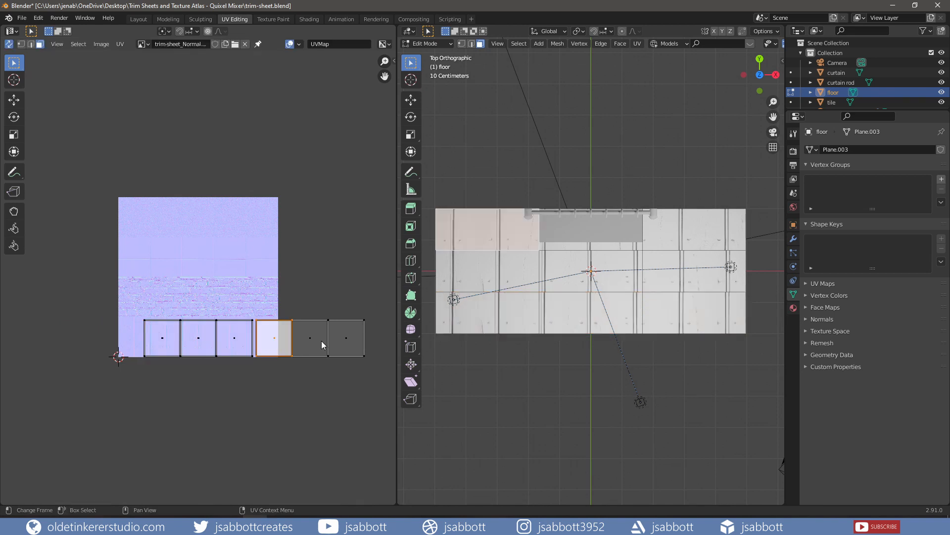
shift+click(322, 345)
shift+click(346, 341)
key(g)
key(x)
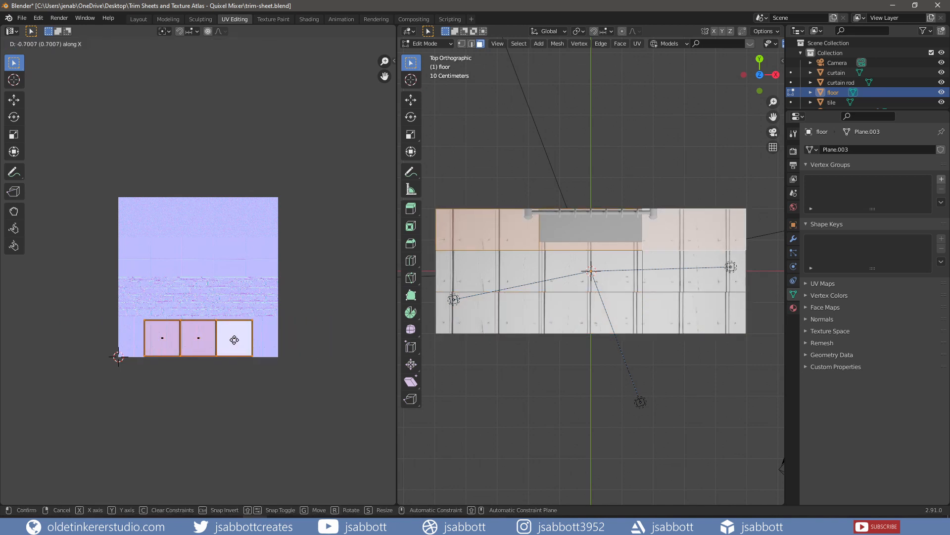
click(234, 340)
Undo the stacking of the front and back rows' UV faces.
key(ctrl+z)
key(ctrl+z)
key(ctrl+z)
key(ctrl+z)
key(ctrl+z)
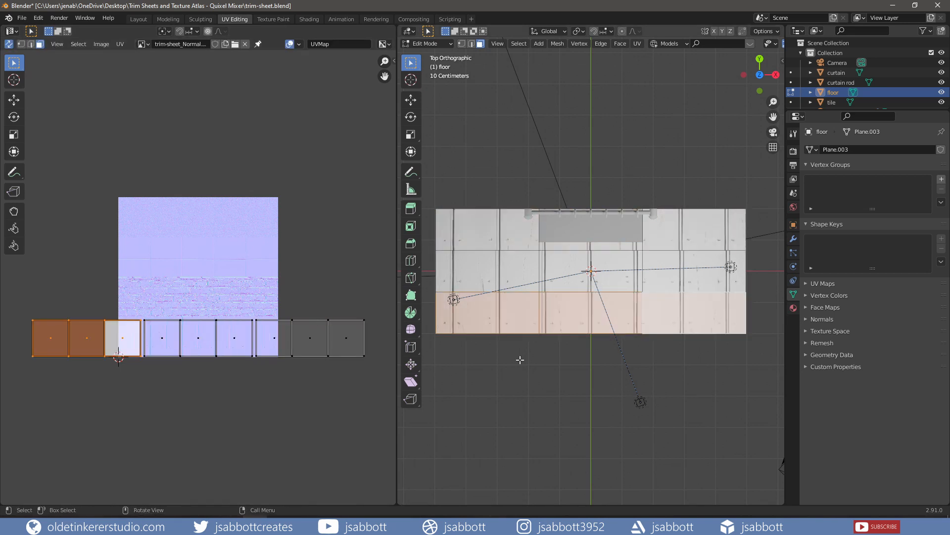
Select the floor's back row of faces, nudge their UVs slightly along X to refine the seam alignment, and save the file.
middle_drag(520, 360, 495, 309)
click(517, 226)
shift+click(603, 250)
shift+click(693, 264)
key(g)
key(x)
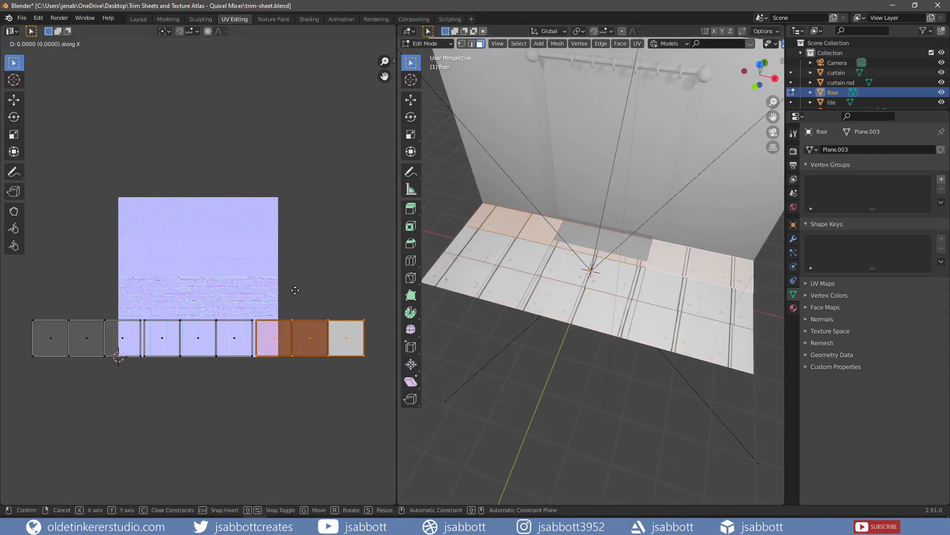
click(289, 294)
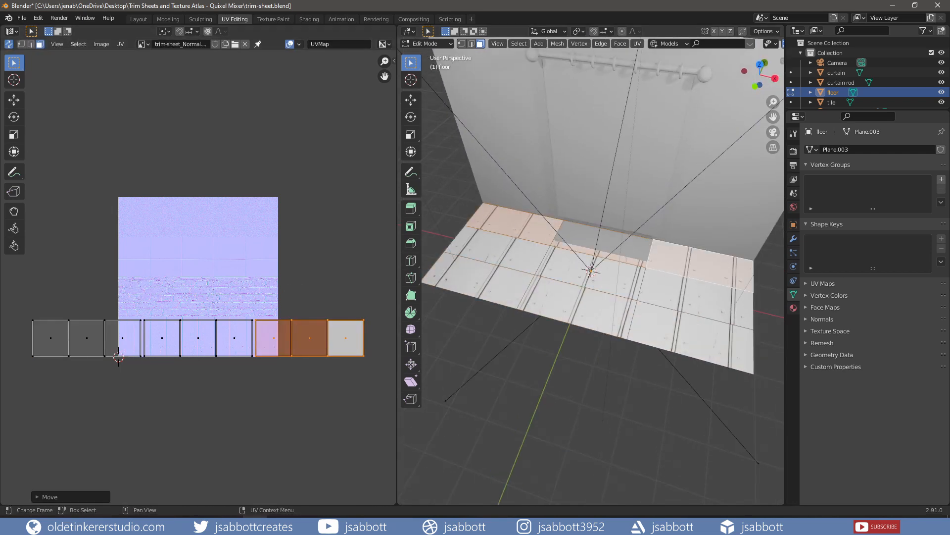
key(ctrl+s)
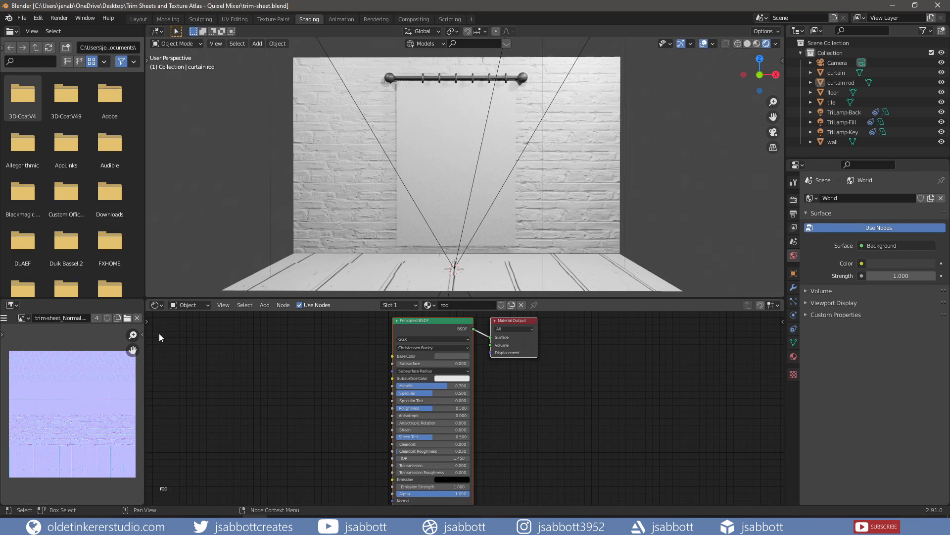
Create a new blank 2048 × 2048 px image named texture.
click(117, 318)
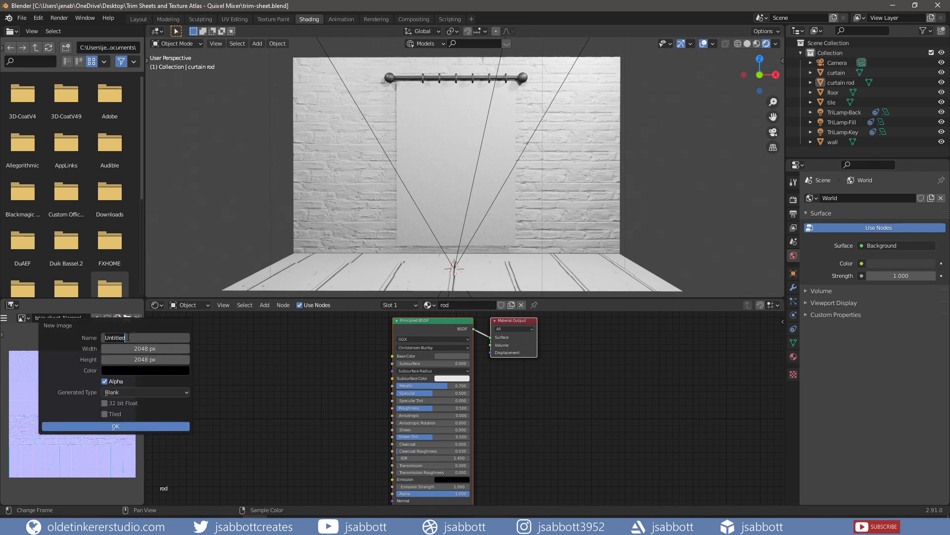
text(texture)
click(133, 427)
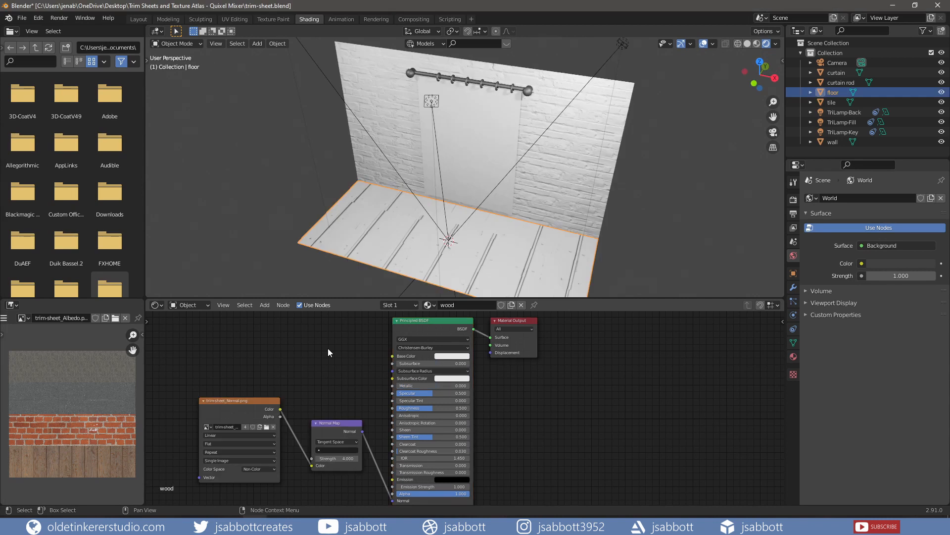
Add an Image Texture node with trim-sheet_Albedo.png to the wood material and connect its color to the Principled BSDF's Base Color.
key(shift+a)
mouse_move(328, 349)
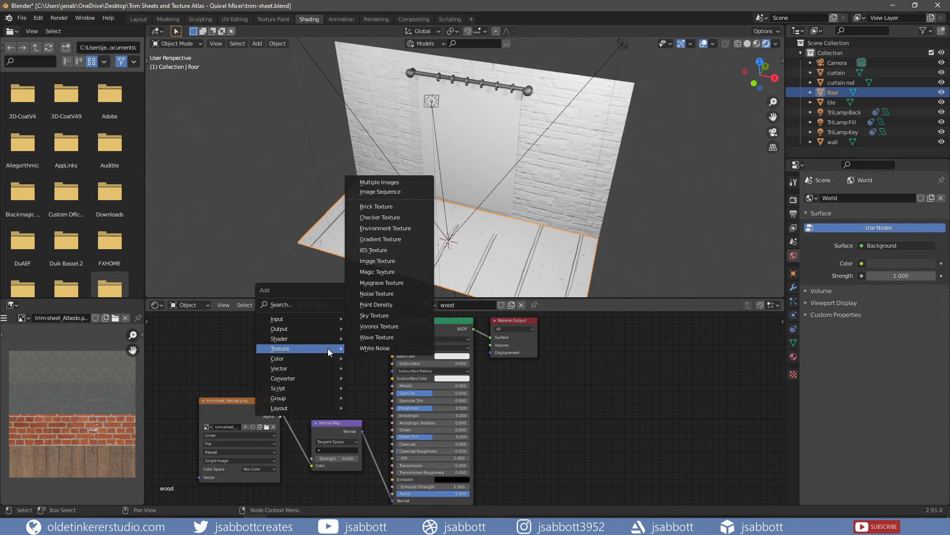
click(384, 261)
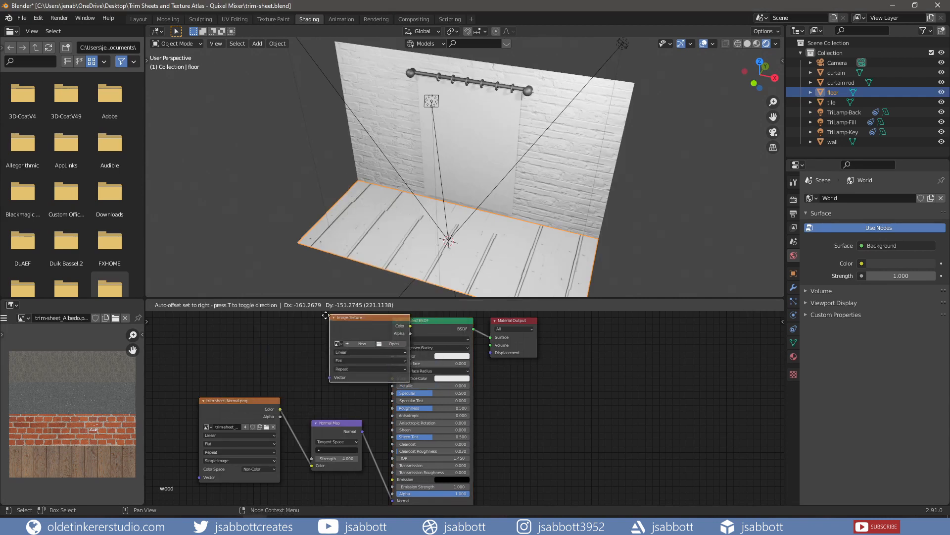
click(288, 318)
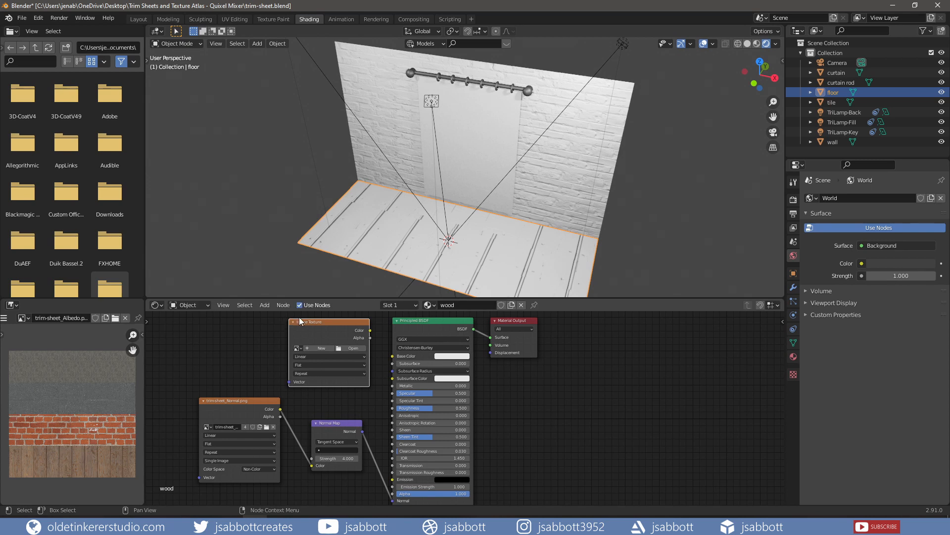
click(299, 348)
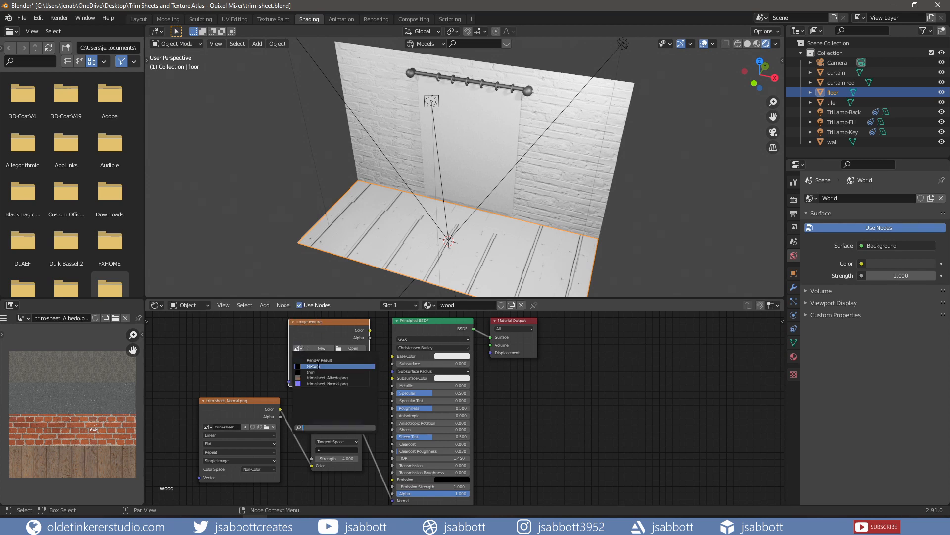
click(327, 377)
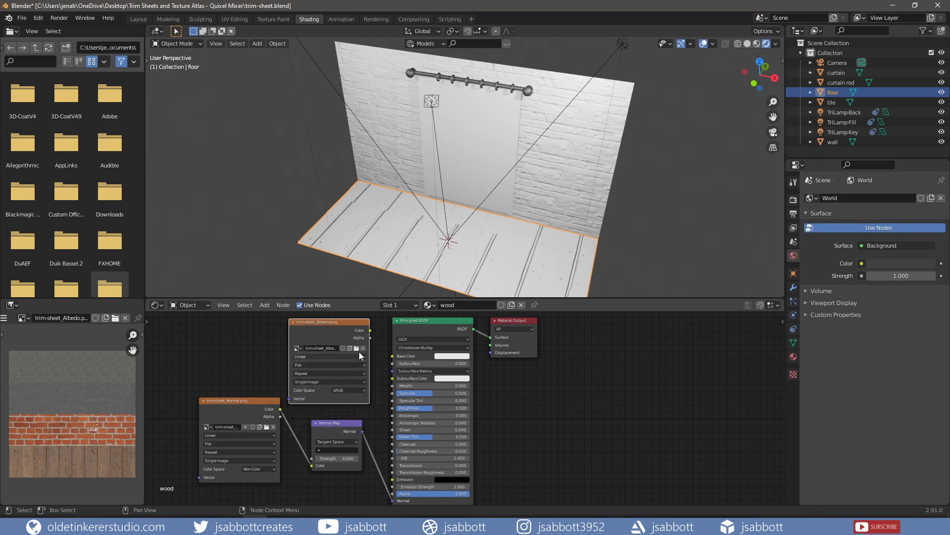
drag(370, 330, 393, 356)
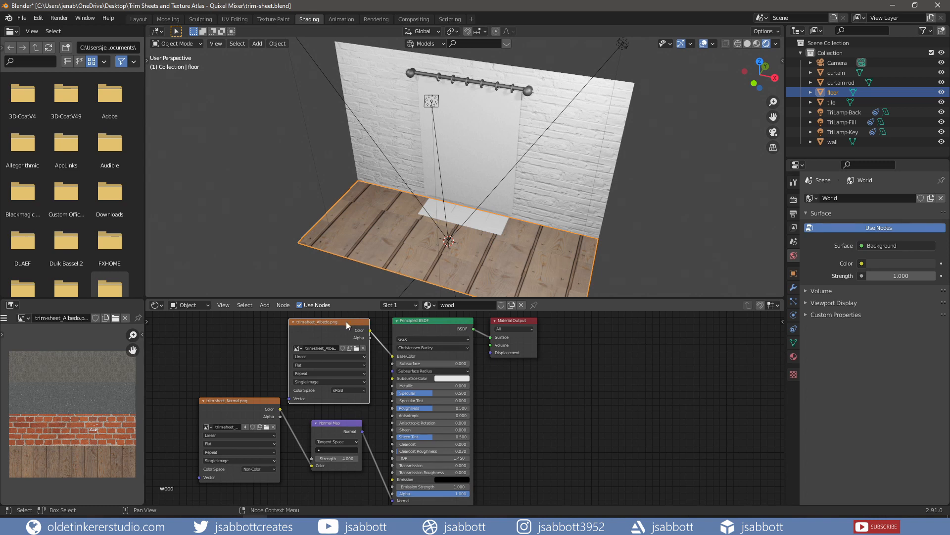
Paste the trim-sheet_Albedo.png node into the curtain, tile and brick materials and connect its color to each material's Base Color.
click(495, 200)
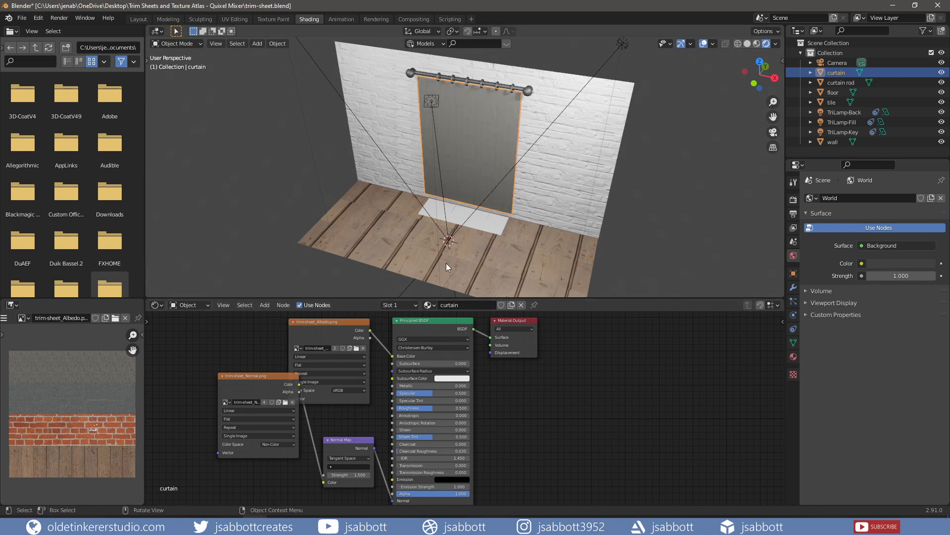
click(471, 219)
click(483, 219)
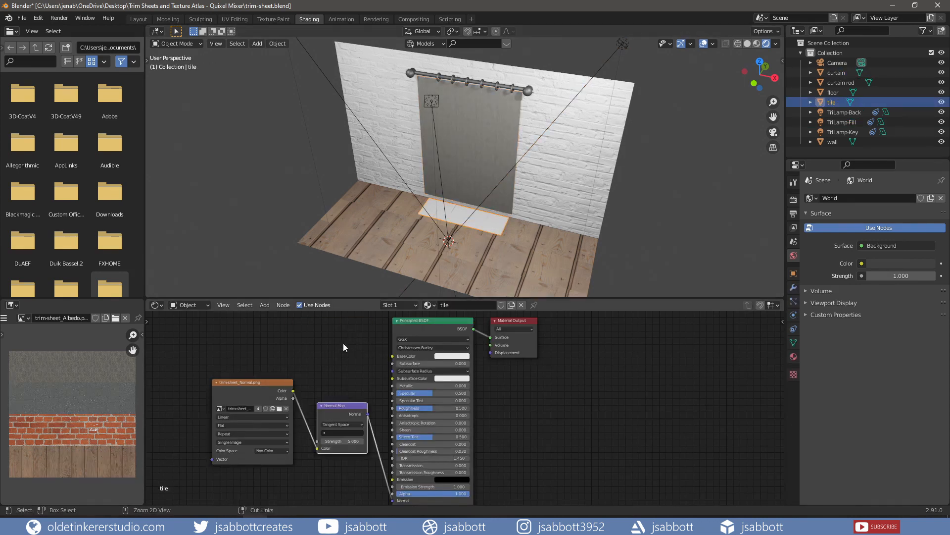
key(ctrl+v)
drag(370, 330, 392, 355)
click(529, 179)
key(ctrl+v)
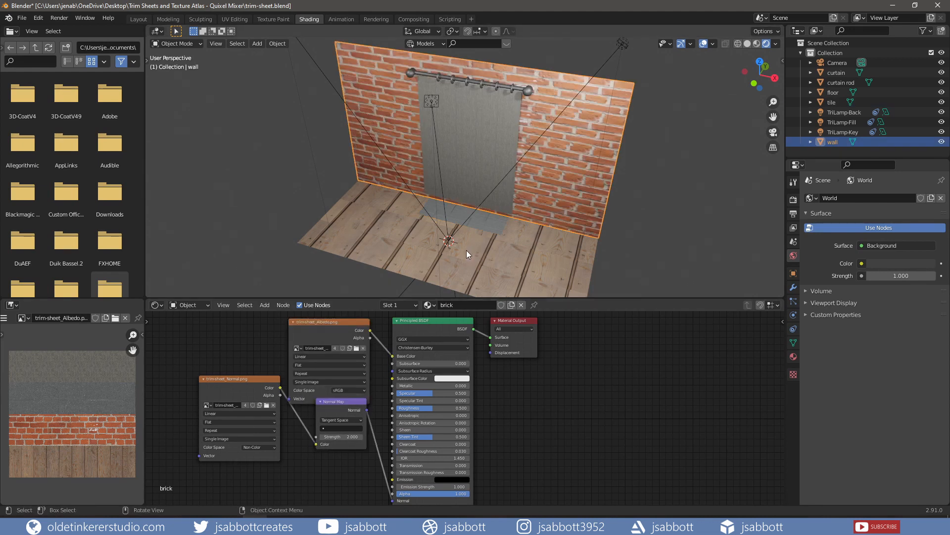